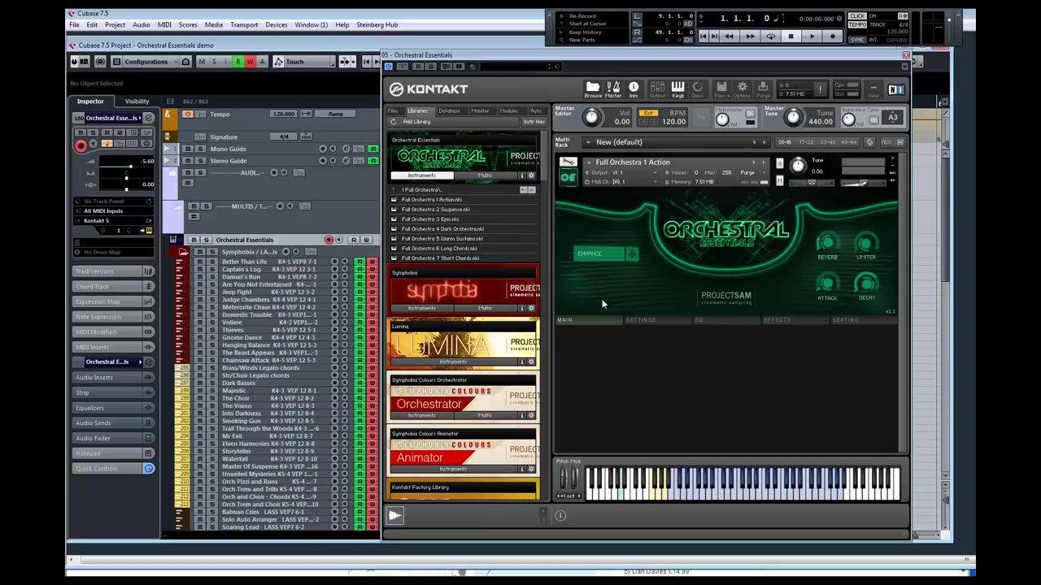
Browse the Orchestral Essentials instrument categories and multis, and reopen the Full Orchestra instrument folder
{"action": "left_click", "coordinate": [435, 192]}
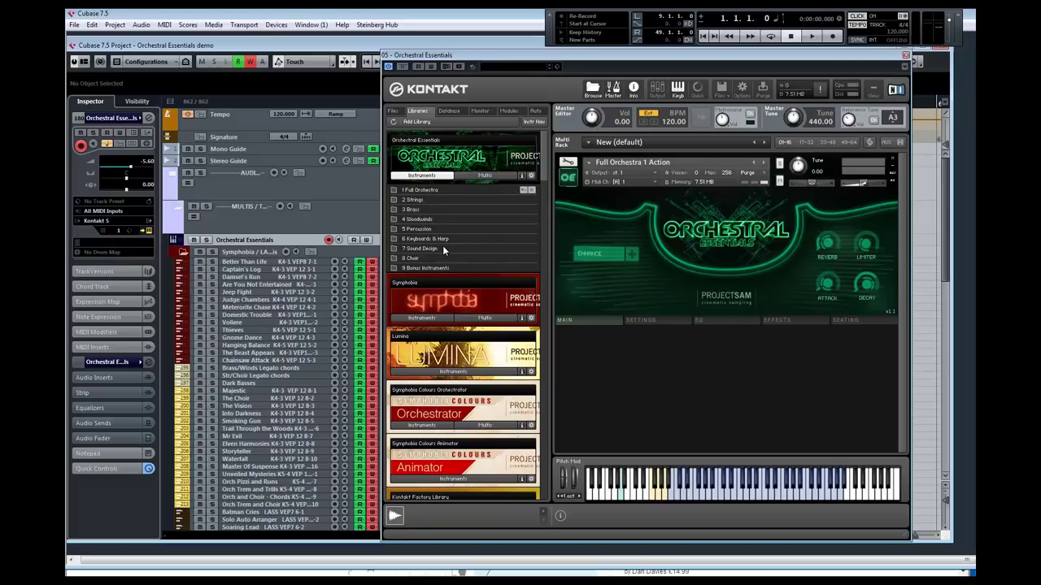
{"action": "left_click", "coordinate": [475, 173]}
{"action": "left_click", "coordinate": [422, 176]}
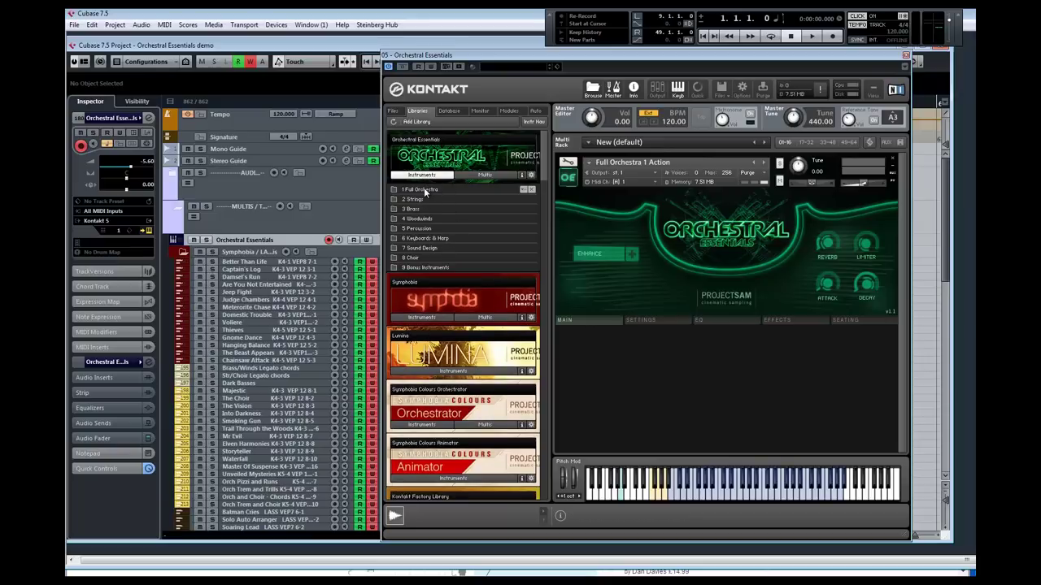
{"action": "left_click", "coordinate": [423, 189]}
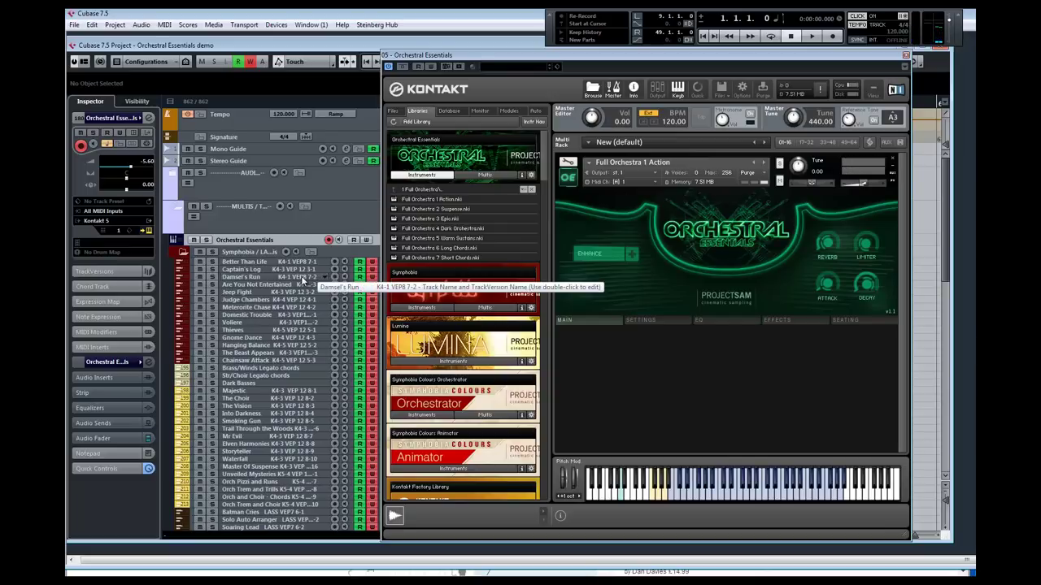
Audition the Damsel's Run and Jeep Fight tracks for comparison and return to the Orchestral Essentials track
{"action": "left_click", "coordinate": [269, 277]}
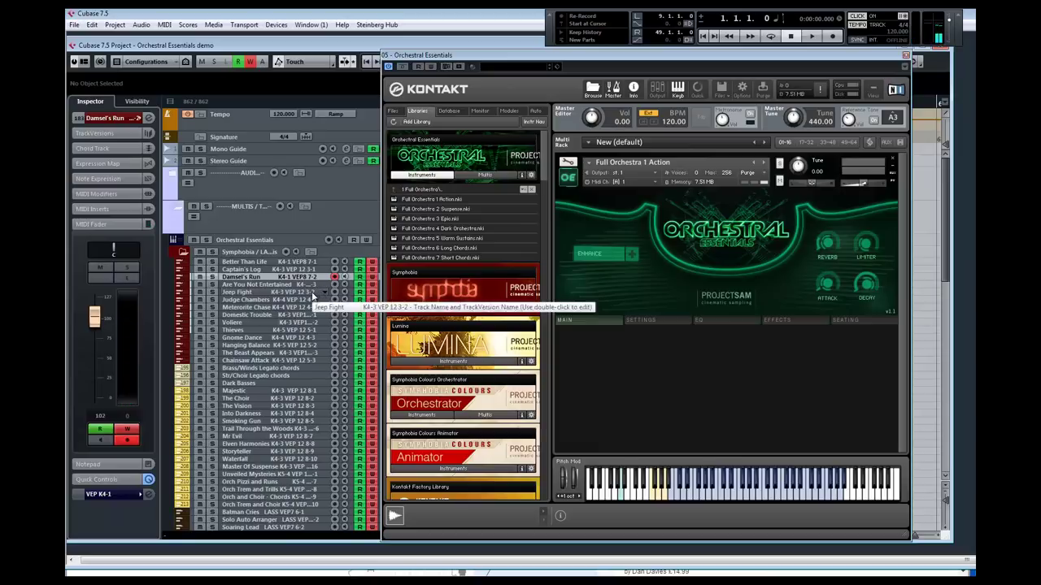
{"action": "left_click", "coordinate": [312, 293]}
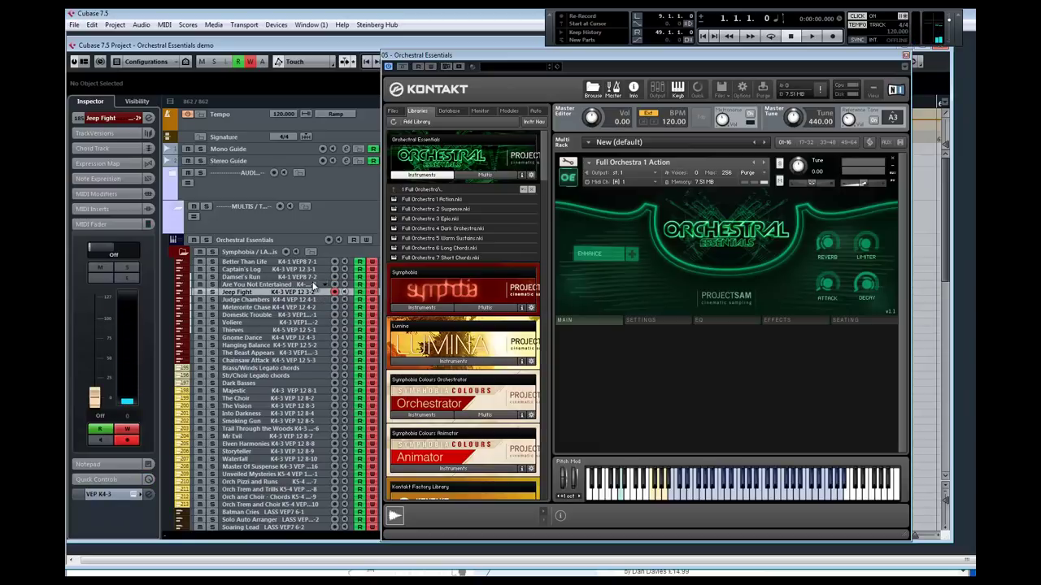
{"action": "left_click", "coordinate": [312, 277]}
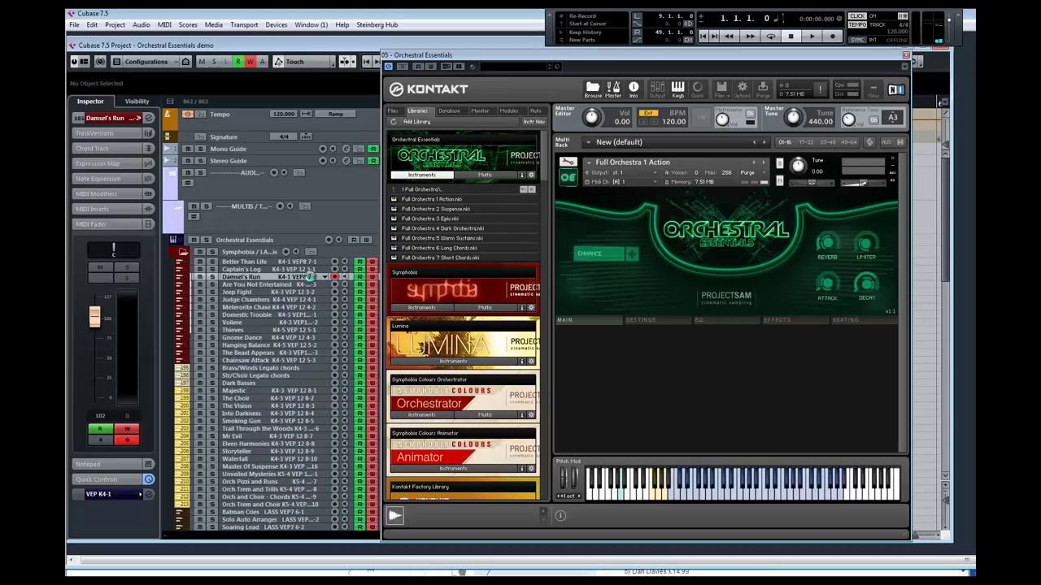
{"action": "left_click", "coordinate": [300, 240]}
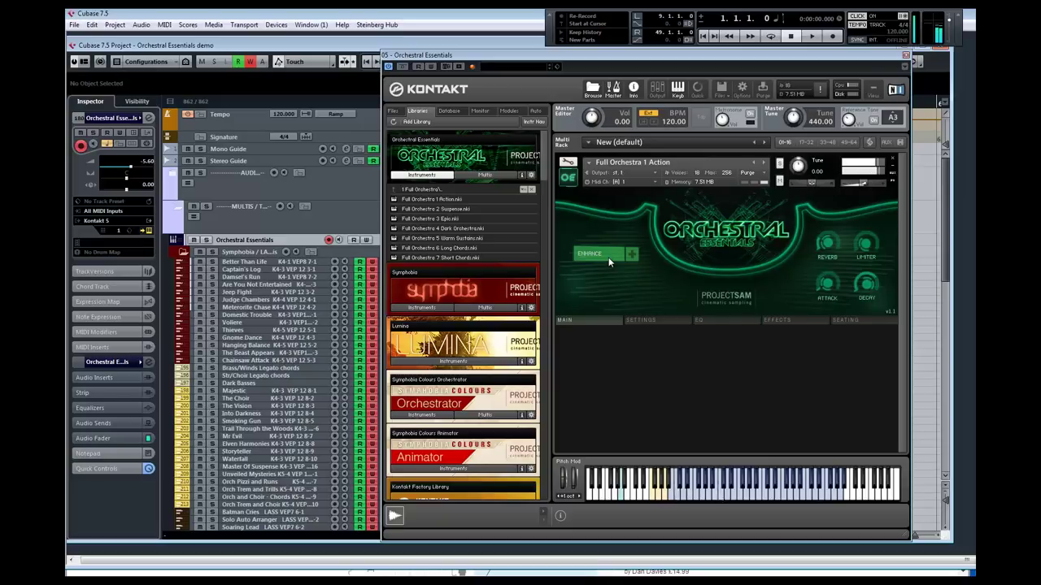
Turn on Enhance for Full Orchestra 1 Action and view the patch's orchestra seating chart
{"action": "left_click", "coordinate": [607, 256]}
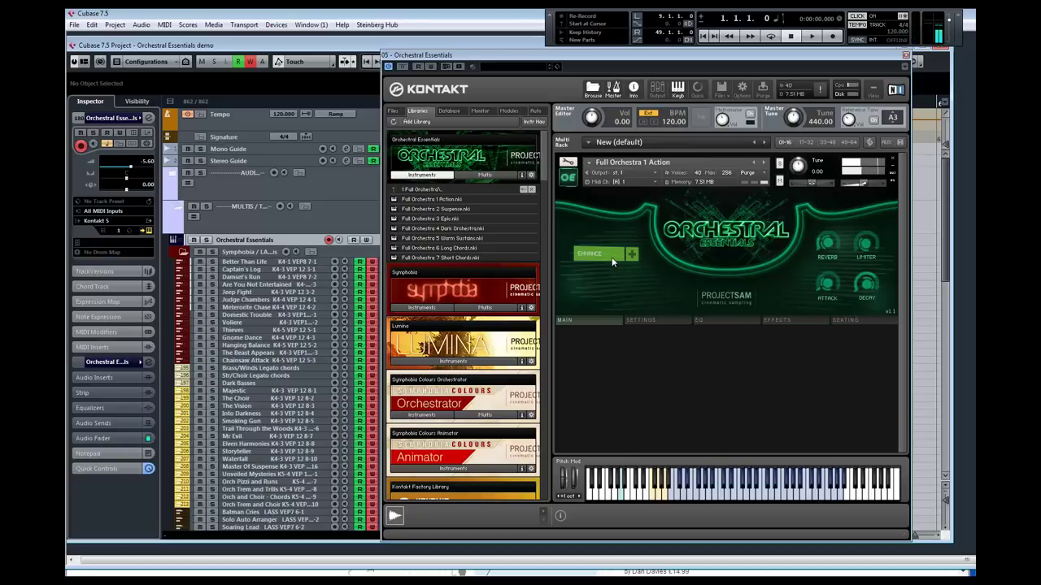
{"action": "left_click", "coordinate": [612, 256]}
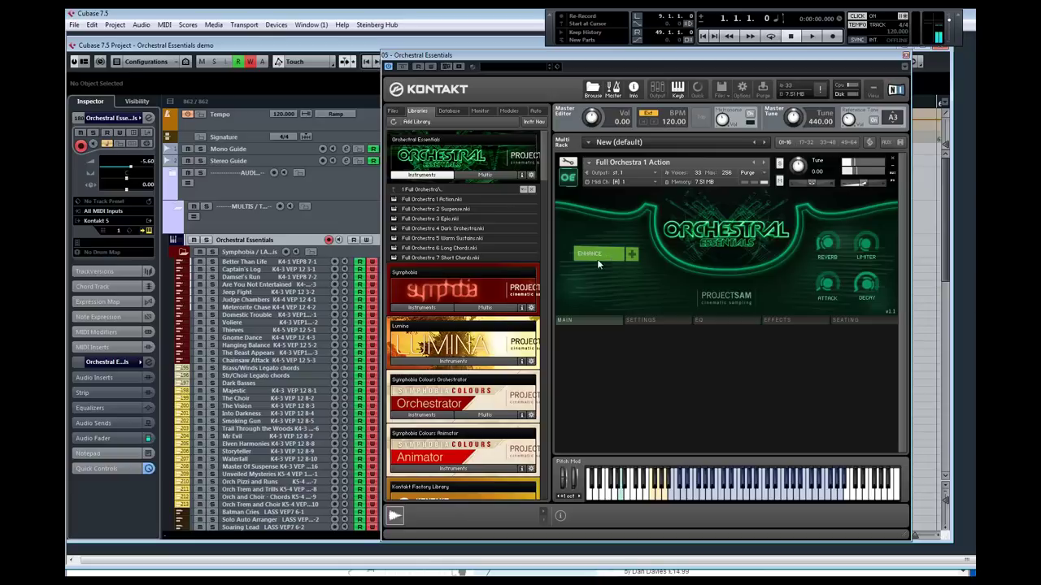
{"action": "left_click", "coordinate": [852, 321]}
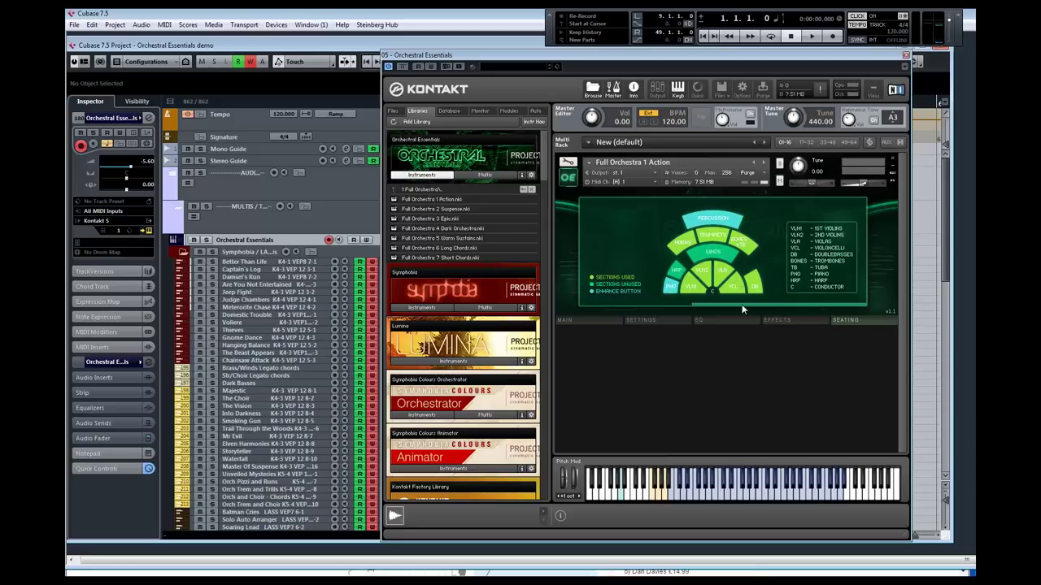
Try the Octaver on and off in the settings of Full Orchestra 1 Action
{"action": "left_click", "coordinate": [668, 321]}
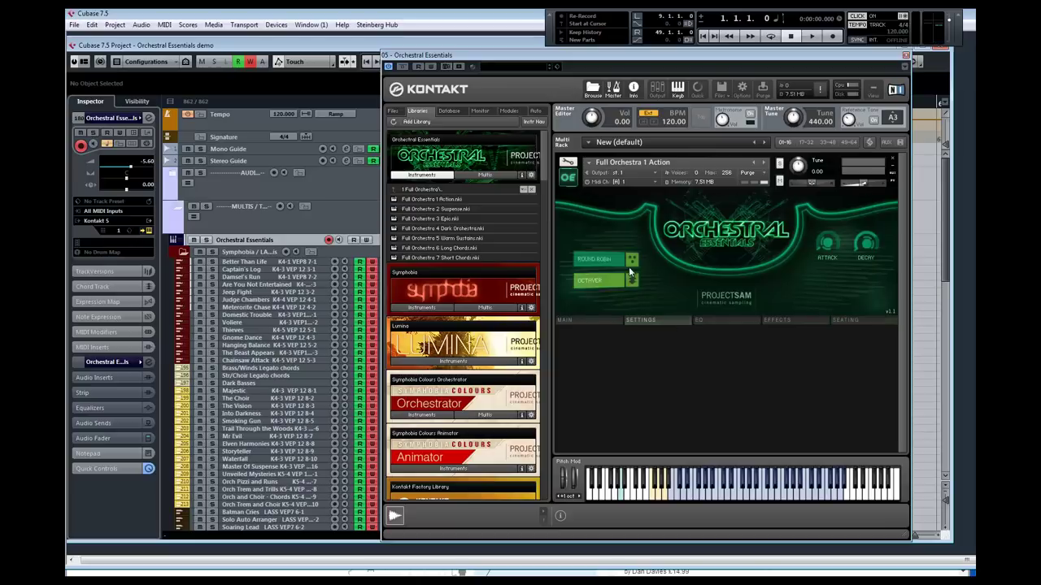
{"action": "left_click", "coordinate": [598, 262]}
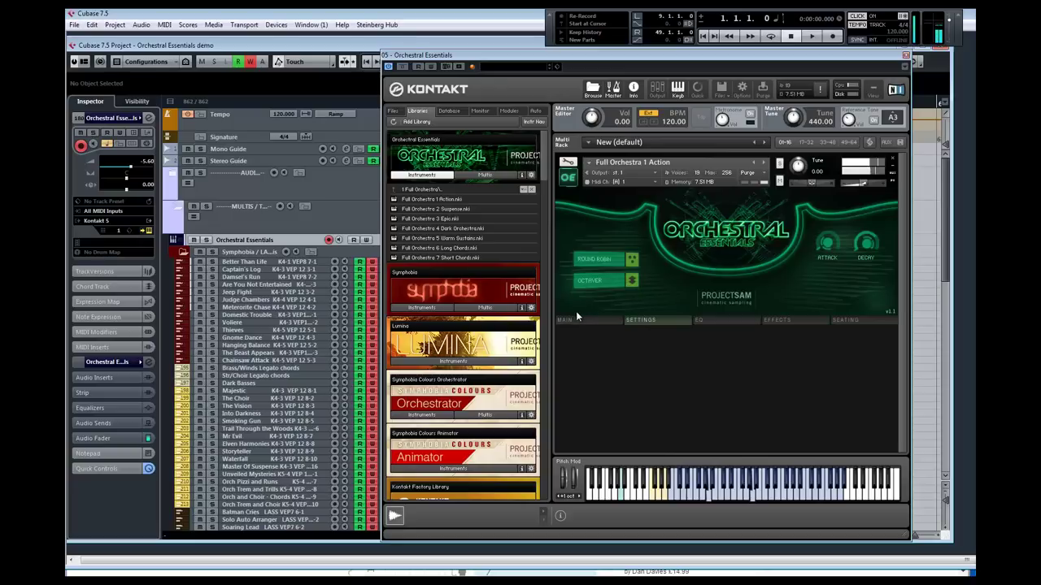
{"action": "left_click", "coordinate": [632, 281]}
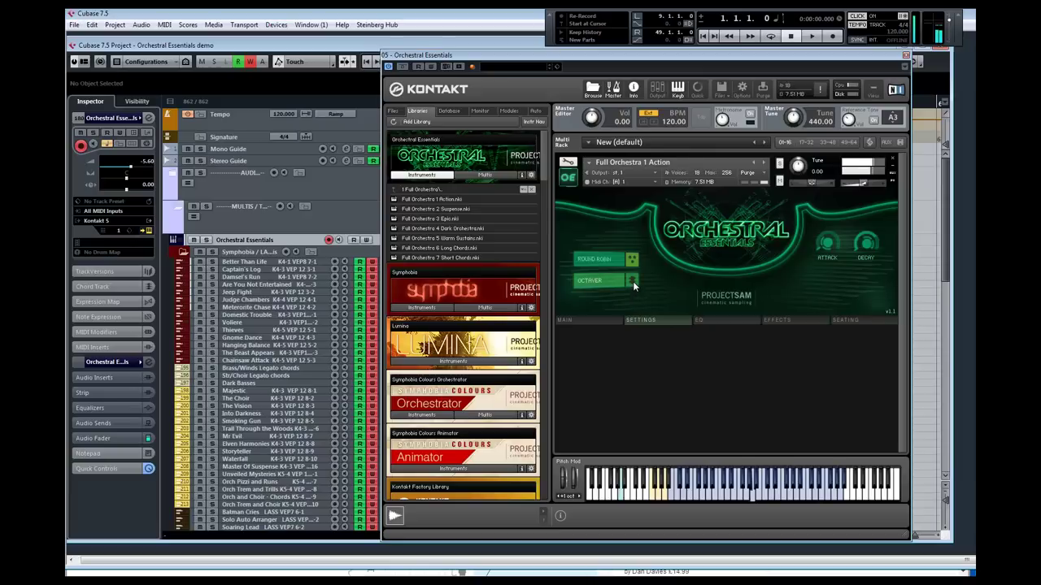
{"action": "left_click", "coordinate": [631, 284]}
Review the EQ, effects, seating and main controls of Full Orchestra 1 Action
{"action": "left_click", "coordinate": [711, 322]}
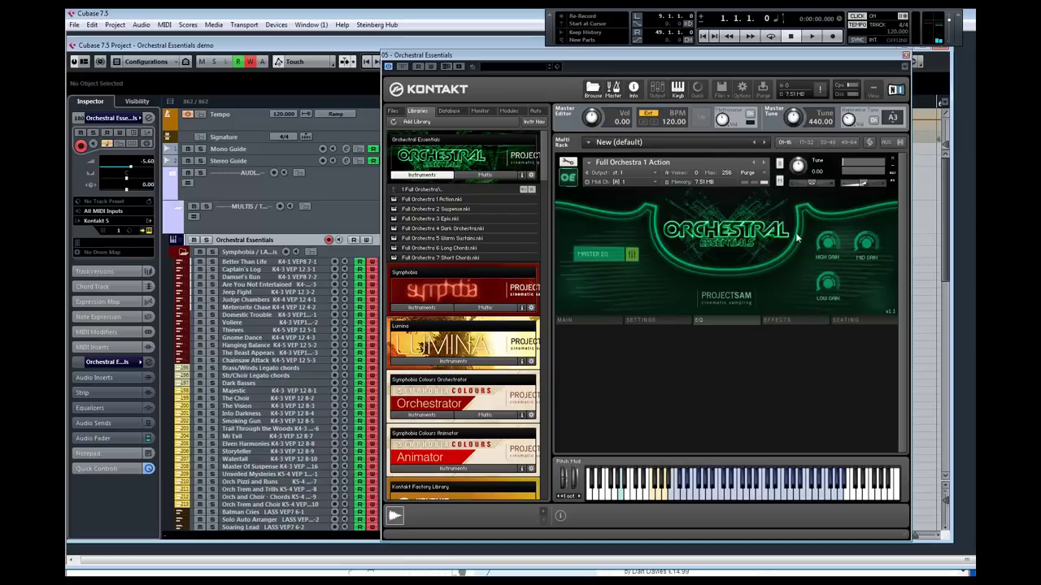
{"action": "left_click", "coordinate": [783, 320]}
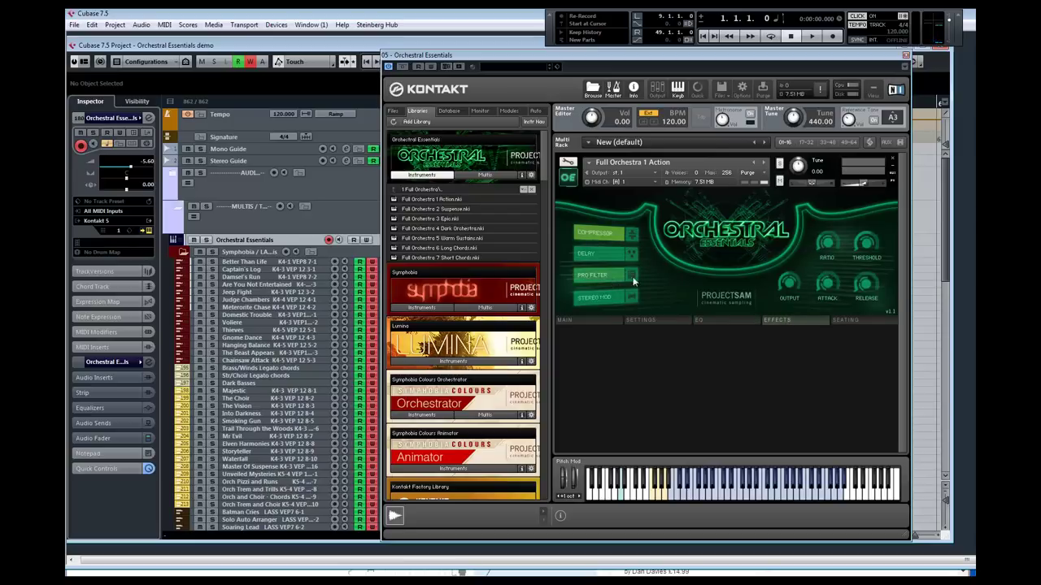
{"action": "left_click", "coordinate": [841, 321]}
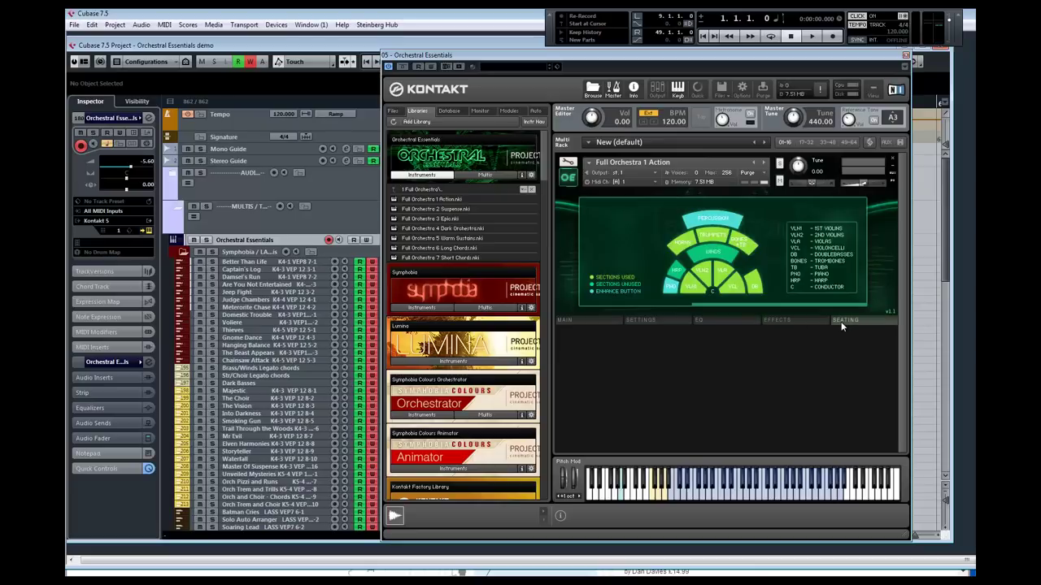
{"action": "left_click", "coordinate": [572, 323]}
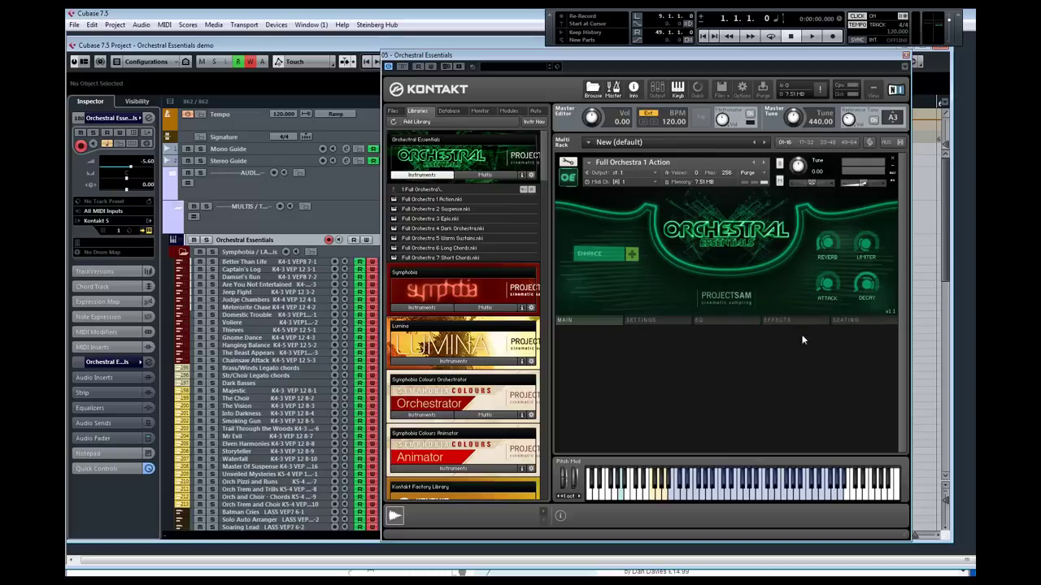
{"action": "left_click", "coordinate": [784, 318]}
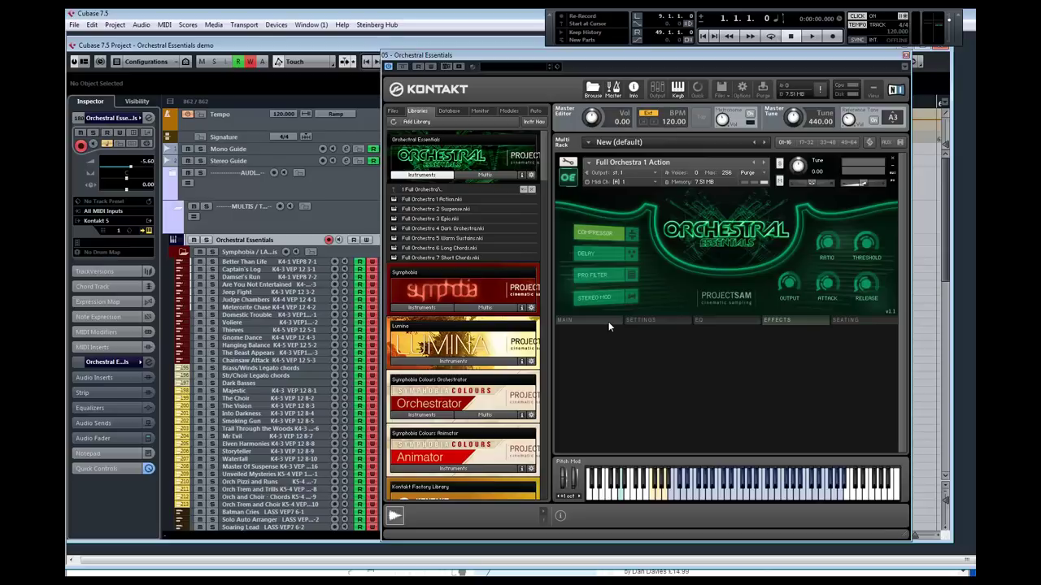
Load Full Orchestra 2 Suspense and switch its dynamics control to Modwheel
{"action": "left_click", "coordinate": [462, 208]}
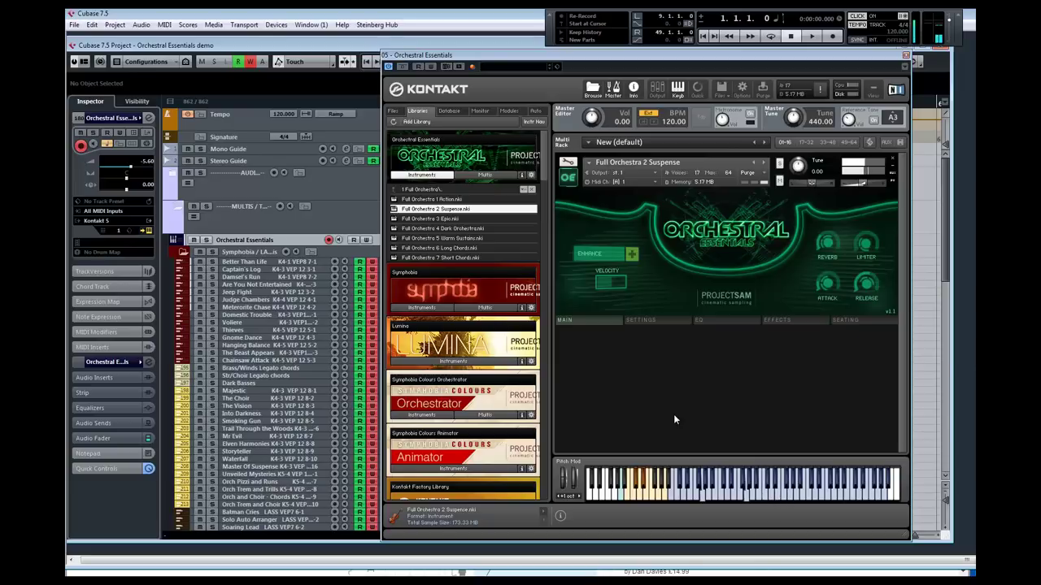
{"action": "left_click", "coordinate": [608, 284]}
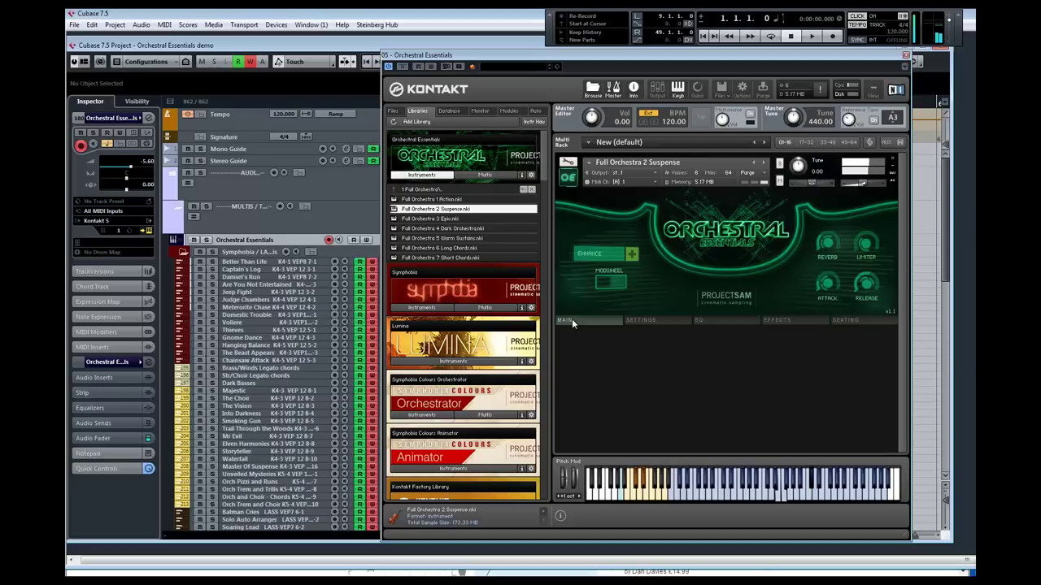
Load Full Orchestra 3 Epic and try Modwheel dynamics control before setting it back to Velocity
{"action": "left_click", "coordinate": [461, 218]}
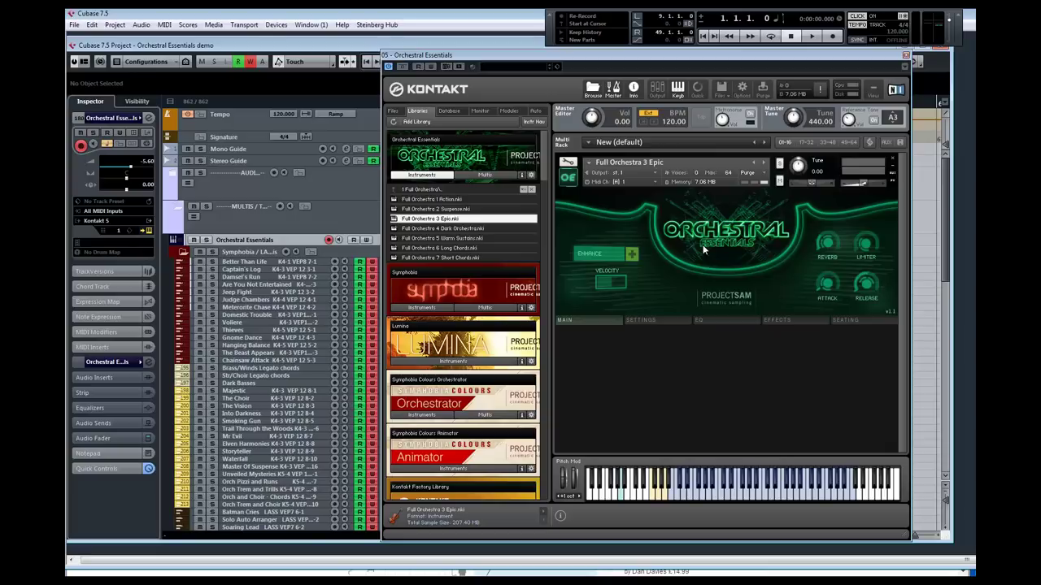
{"action": "left_click", "coordinate": [619, 282]}
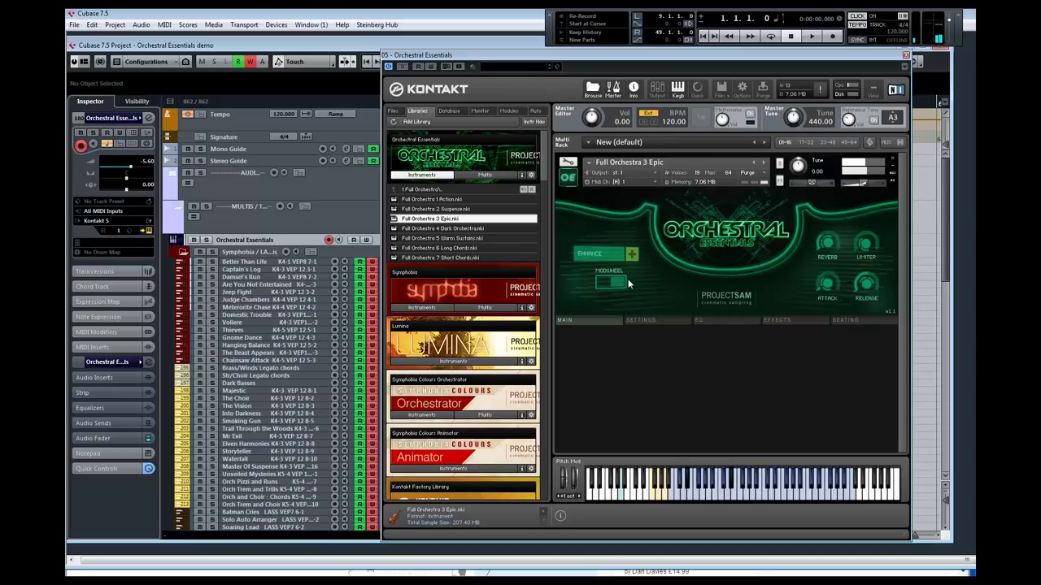
{"action": "left_click", "coordinate": [619, 283]}
Compare Full Orchestra 3 Epic with the Better Than Life track and check the patch's seating chart, ending on the Orchestral Essentials track
{"action": "left_click", "coordinate": [260, 262]}
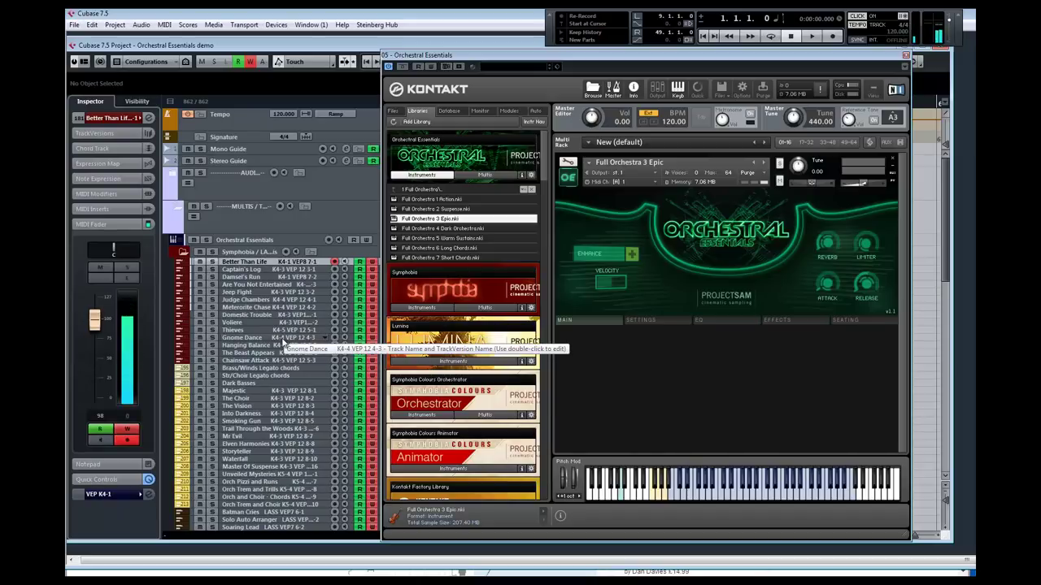
{"action": "left_click", "coordinate": [237, 241]}
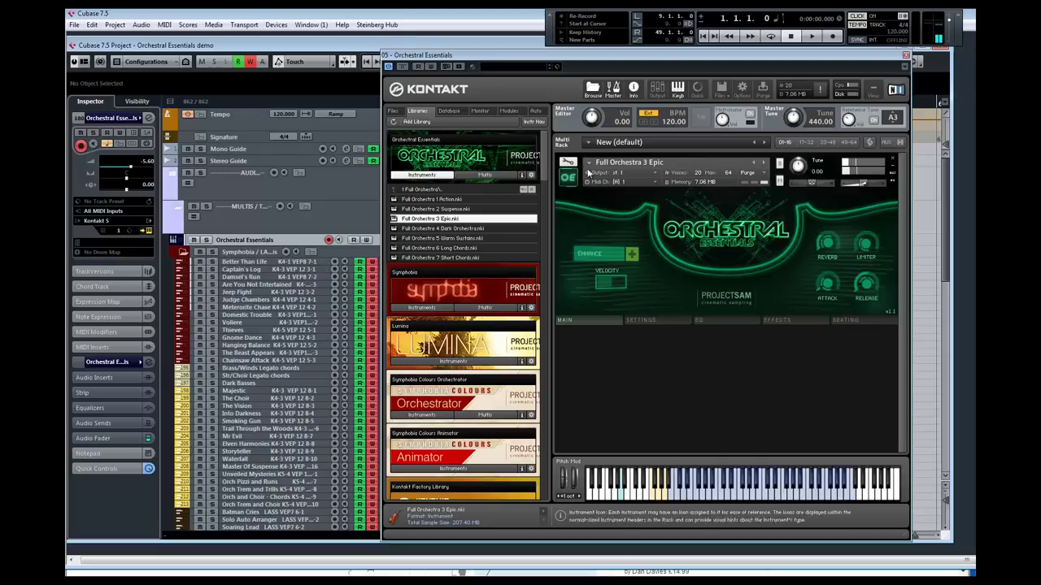
{"action": "left_click", "coordinate": [880, 319]}
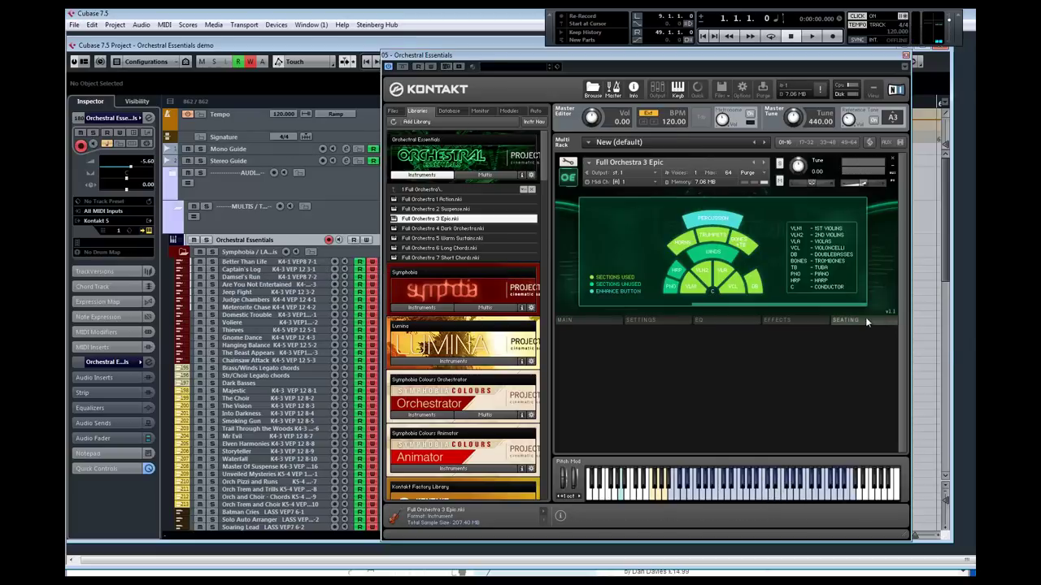
{"action": "left_click", "coordinate": [599, 322]}
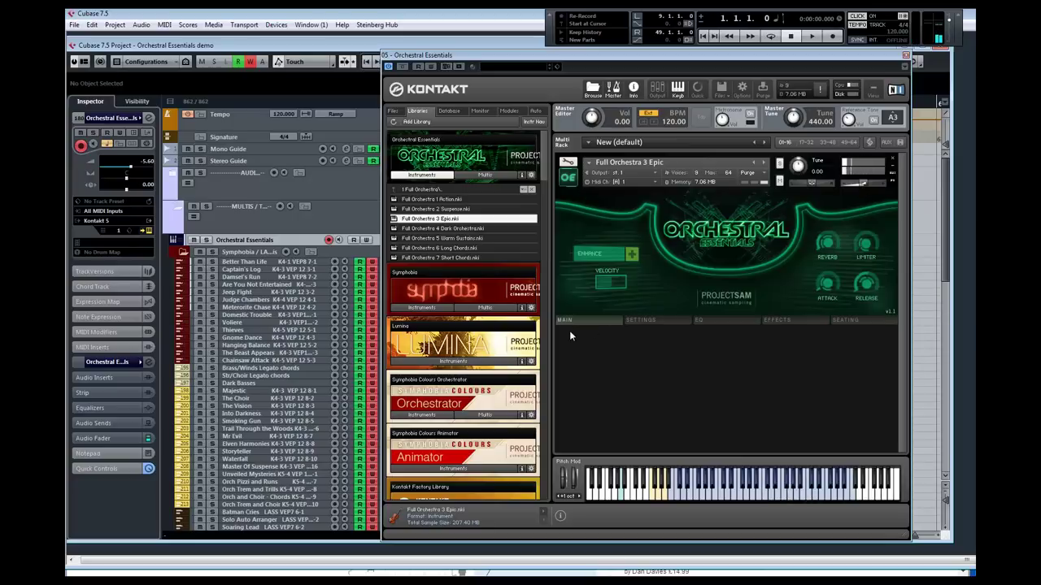
{"action": "left_click", "coordinate": [282, 262]}
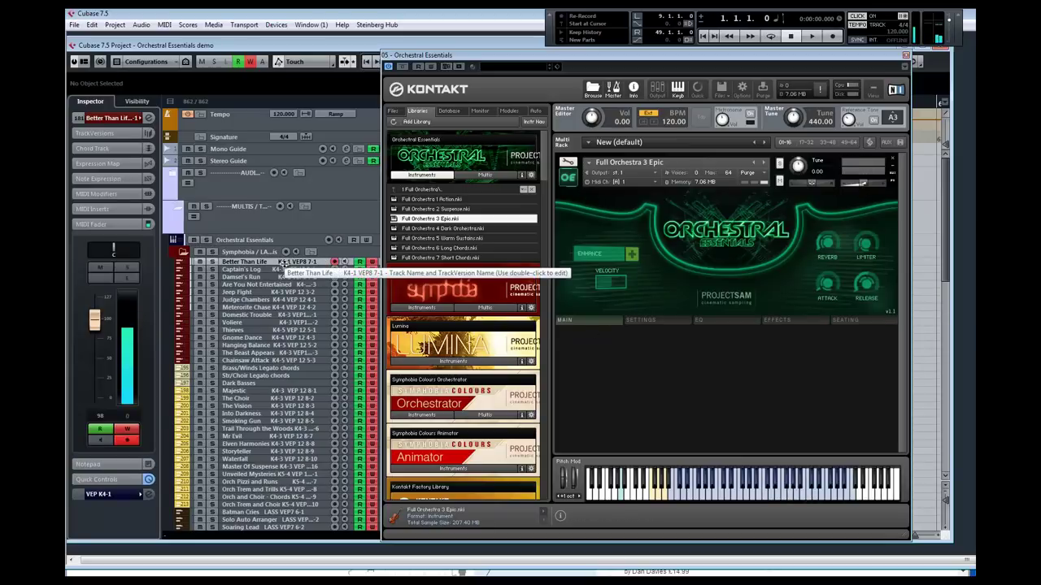
{"action": "left_click", "coordinate": [267, 239]}
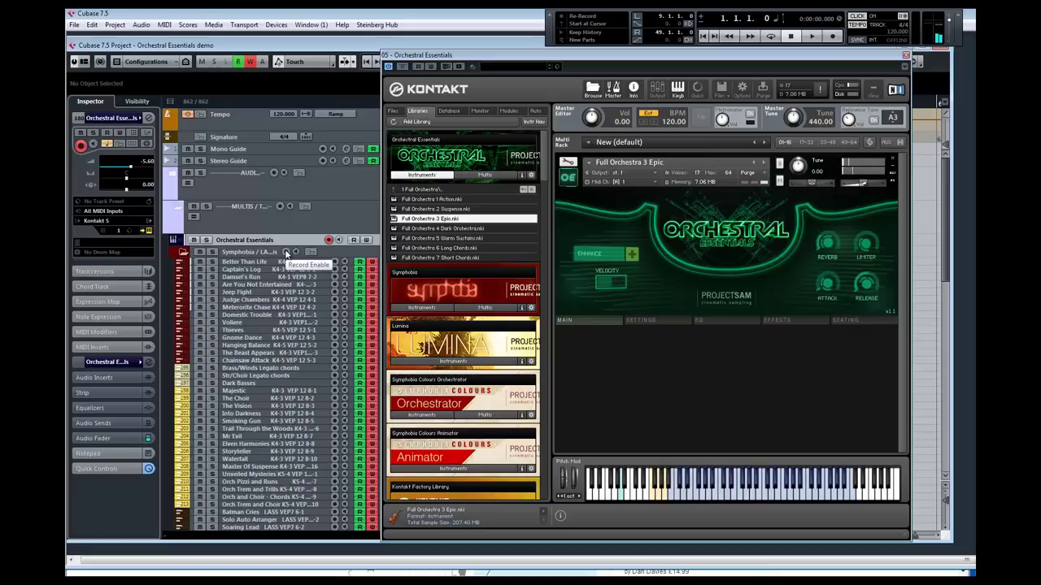
Load the Full Orchestra patches 4 Dark Orchestra, 5 Warm Sustains, 6 Long Chords and 7 Short Chords in turn
{"action": "left_click", "coordinate": [416, 229]}
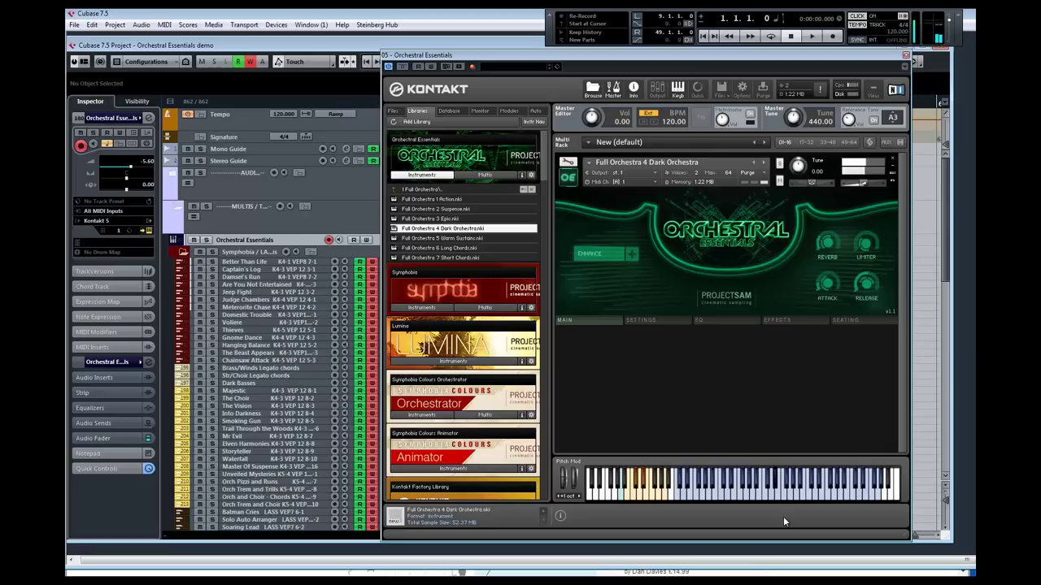
{"action": "left_click_drag", "start_coordinate": [496, 240], "coordinate": [645, 248]}
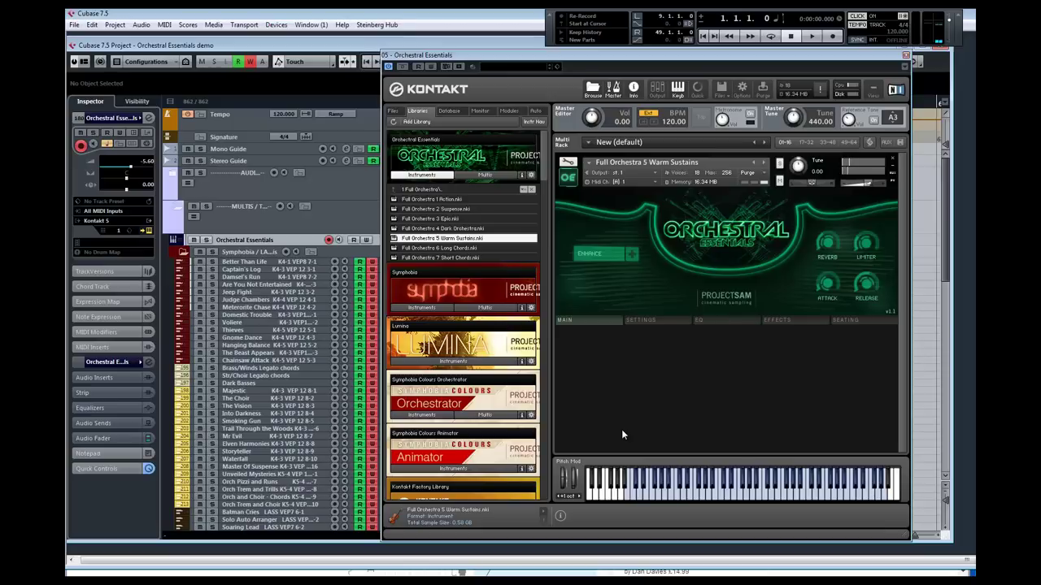
{"action": "left_click", "coordinate": [439, 248]}
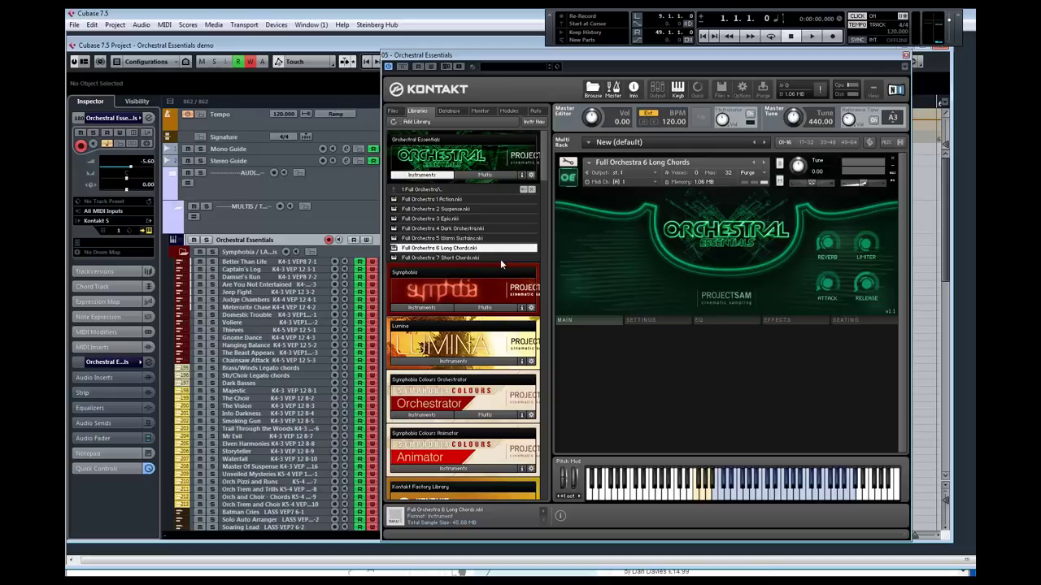
{"action": "left_click_drag", "start_coordinate": [488, 258], "coordinate": [669, 260]}
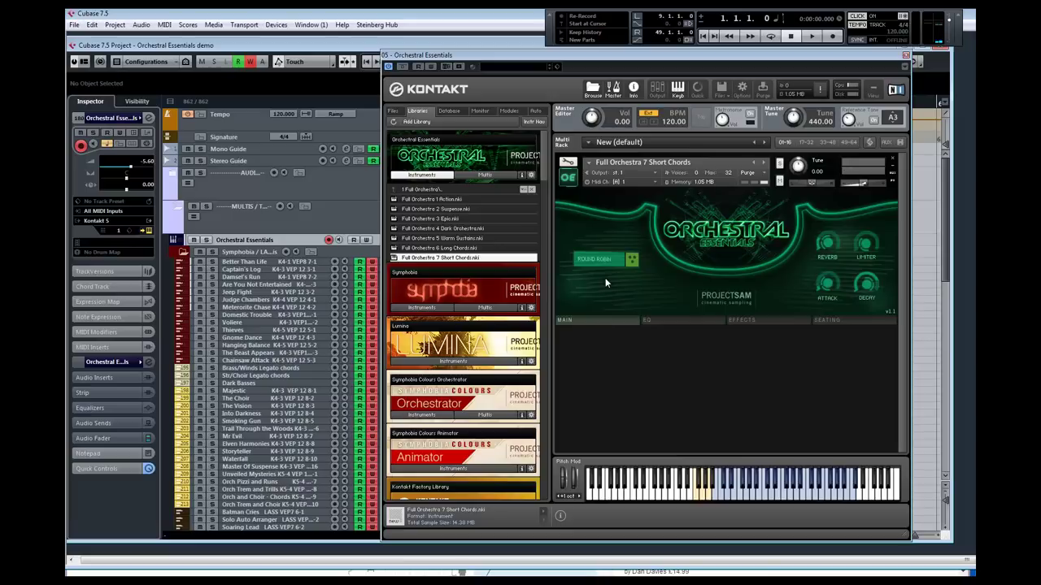
Open the Strings category and load 1 Strings Arco followed by 2 Strings Staccato in its place
{"action": "left_click", "coordinate": [445, 189]}
{"action": "left_click", "coordinate": [442, 200]}
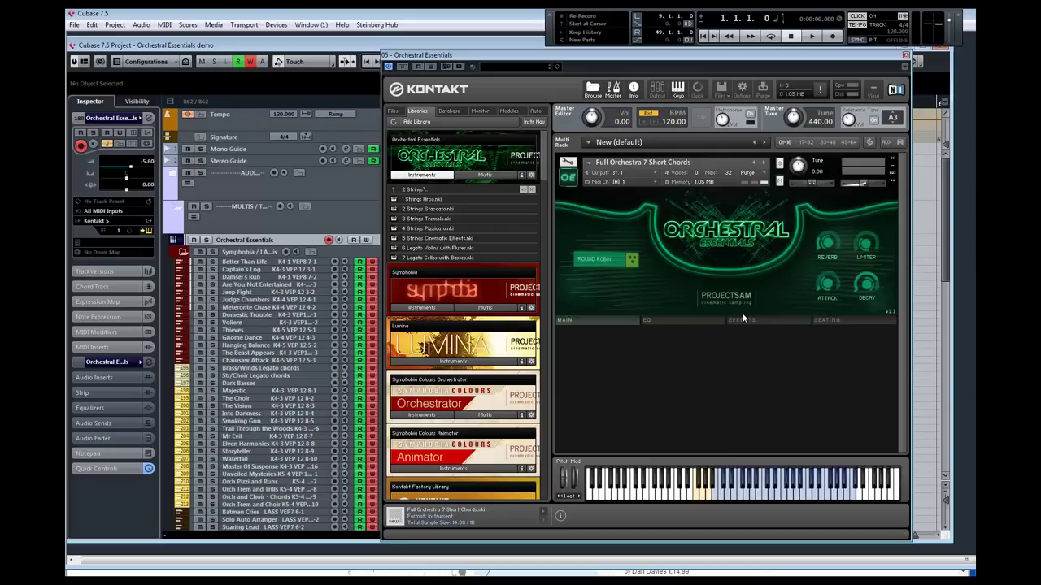
{"action": "left_click", "coordinate": [450, 198]}
{"action": "left_click_drag", "start_coordinate": [676, 249], "coordinate": [675, 248]}
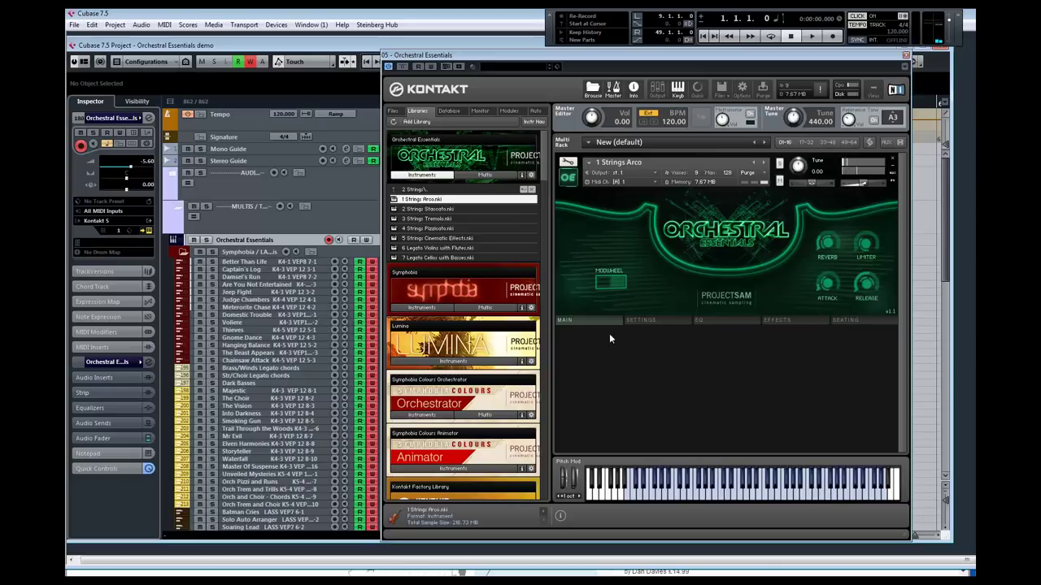
{"action": "left_click", "coordinate": [466, 209]}
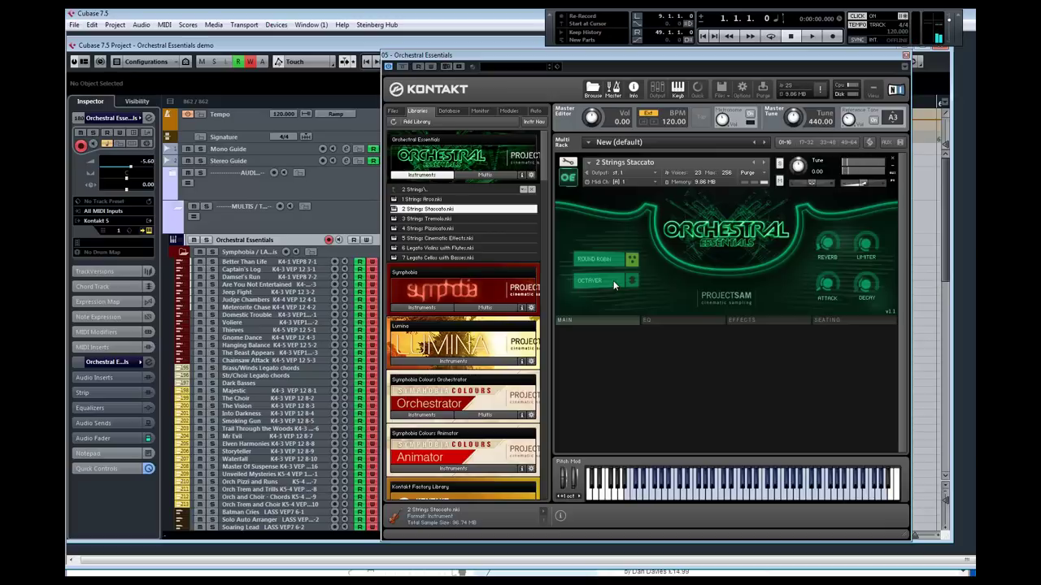
Load 3 Strings Tremolo with Modwheel dynamics control, followed in its place by 4 Strings Pizzicato and 5 Strings Cinematic Effects
{"action": "left_click", "coordinate": [497, 219]}
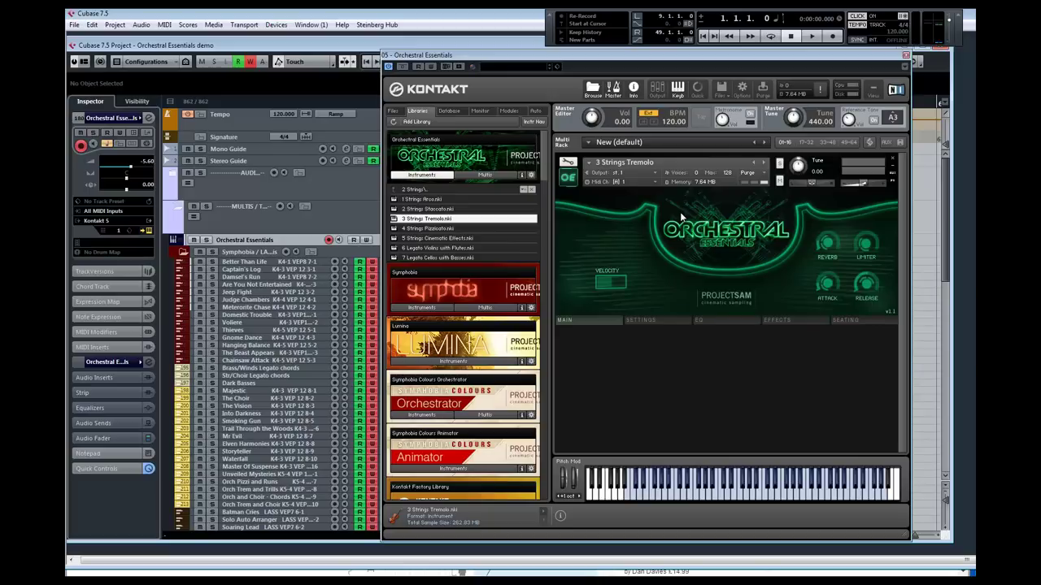
{"action": "left_click", "coordinate": [615, 284]}
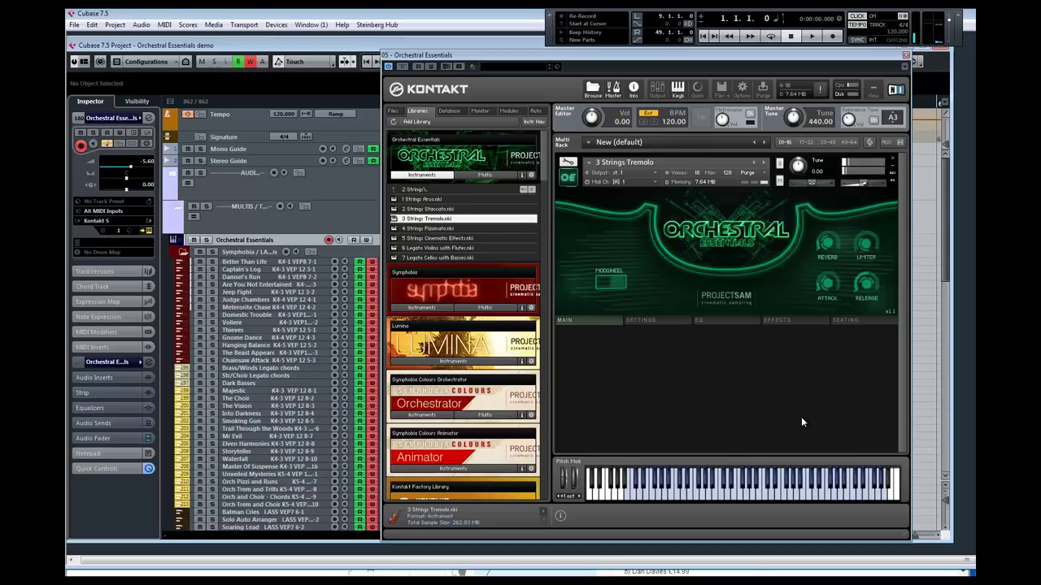
{"action": "left_click", "coordinate": [459, 228]}
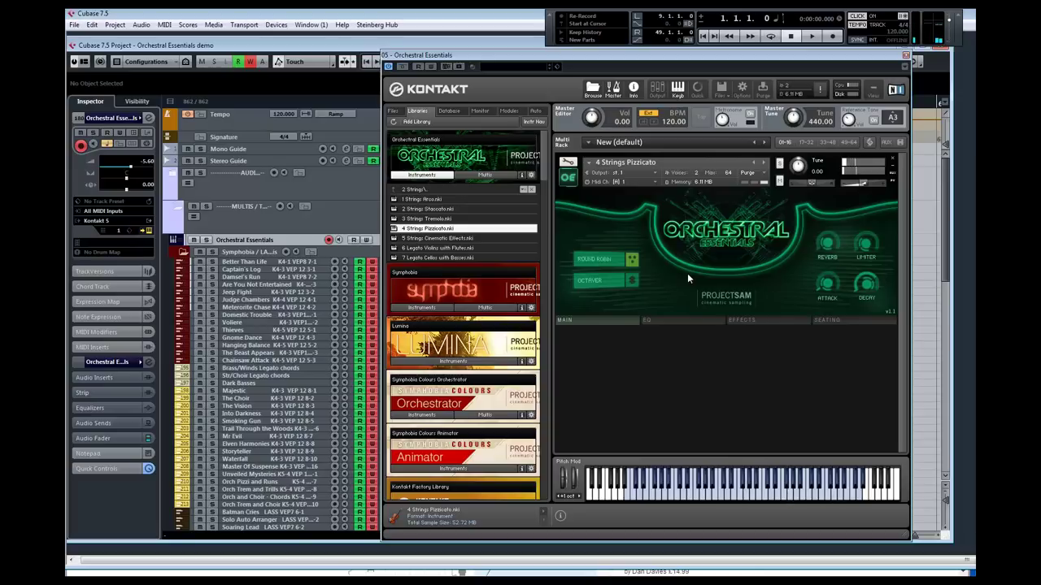
{"action": "key", "text": "Down"}
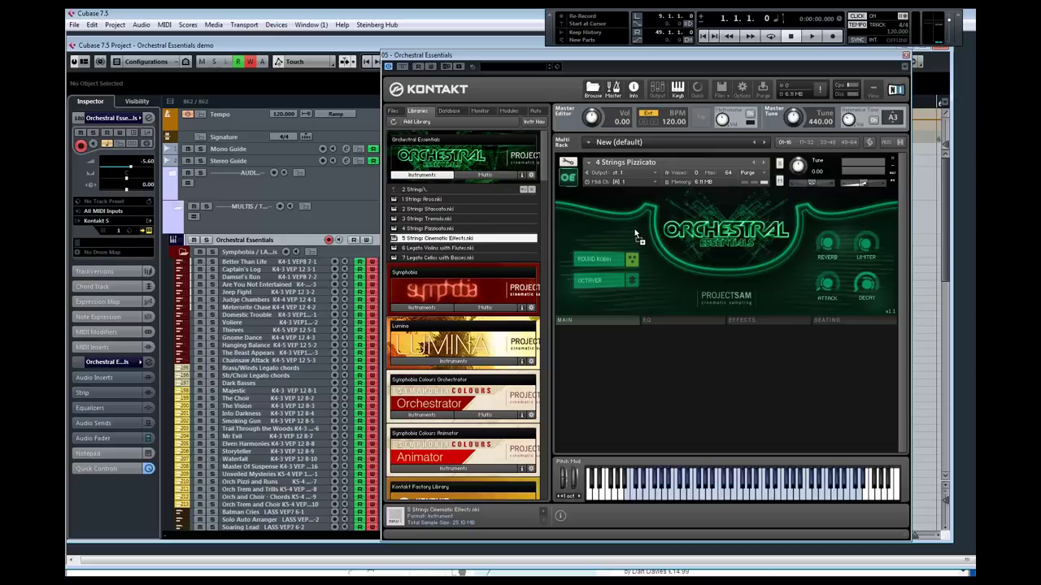
{"action": "key", "text": "Return"}
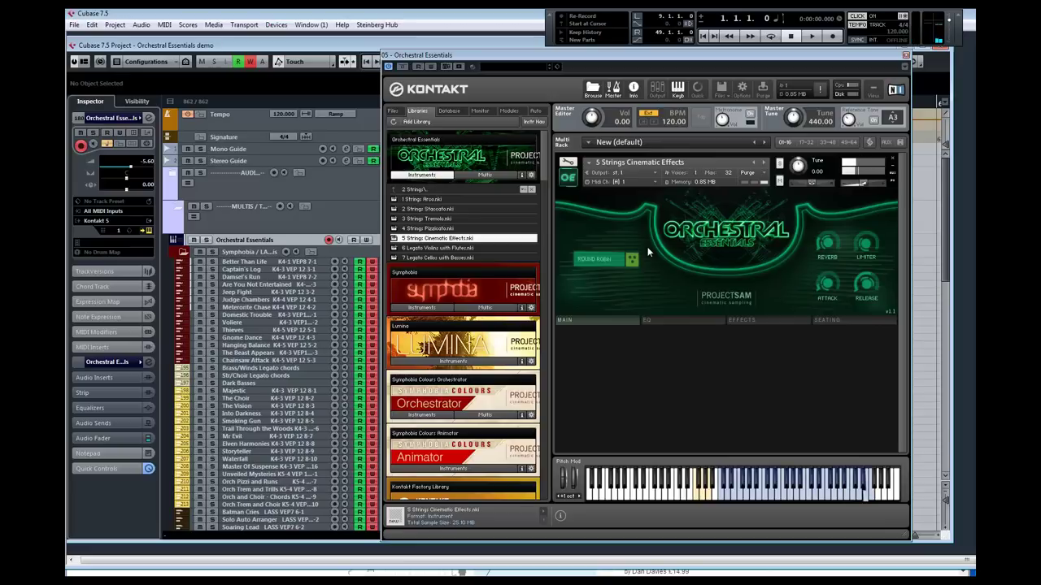
Load 6 Legato Violins with Flutes with Modwheel dynamics control, and replace it with 7 Legato Cellos with Basses
{"action": "left_click", "coordinate": [467, 248]}
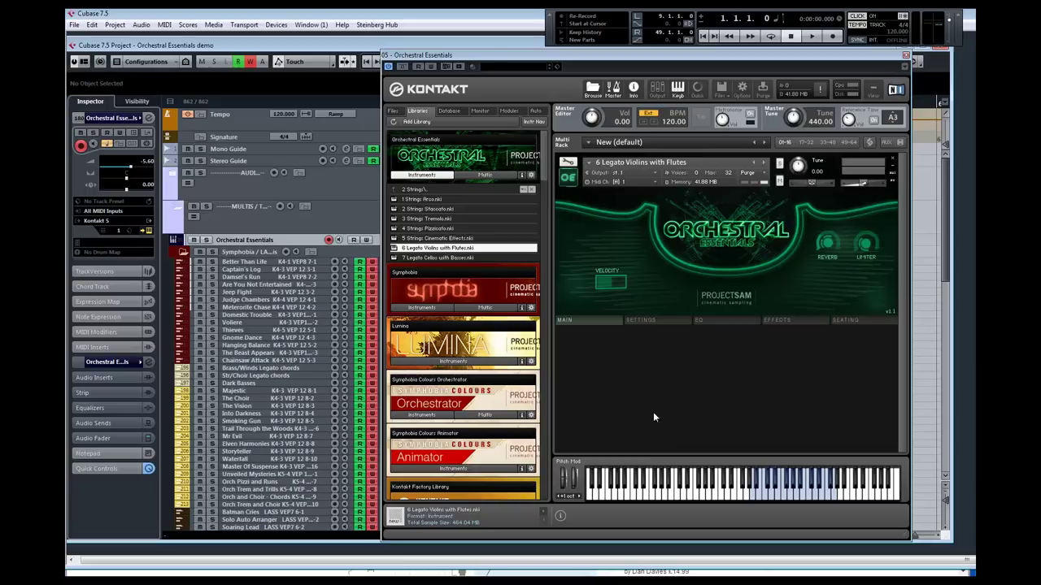
{"action": "left_click", "coordinate": [614, 282]}
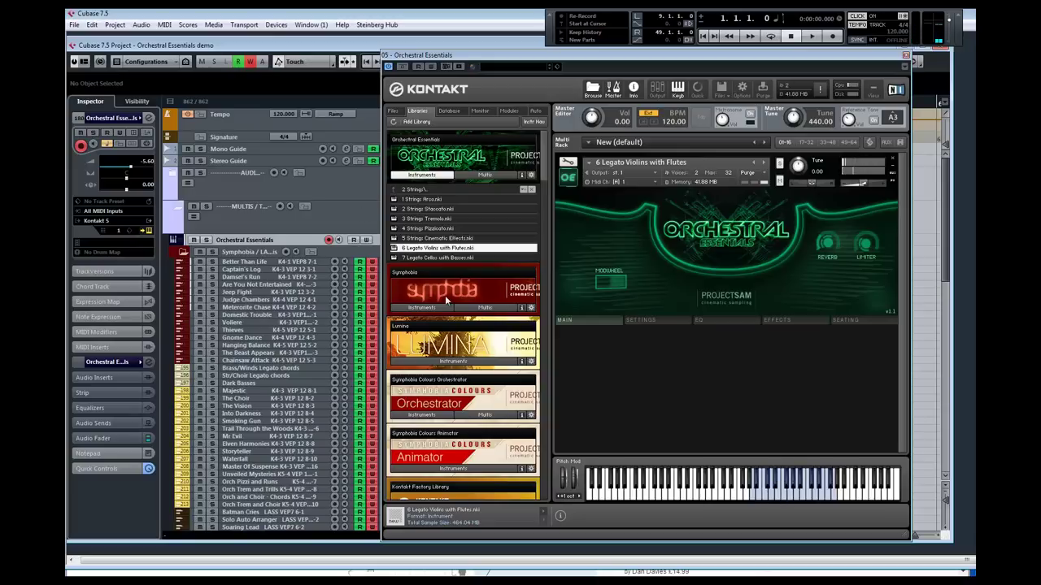
{"action": "double_click", "coordinate": [446, 258]}
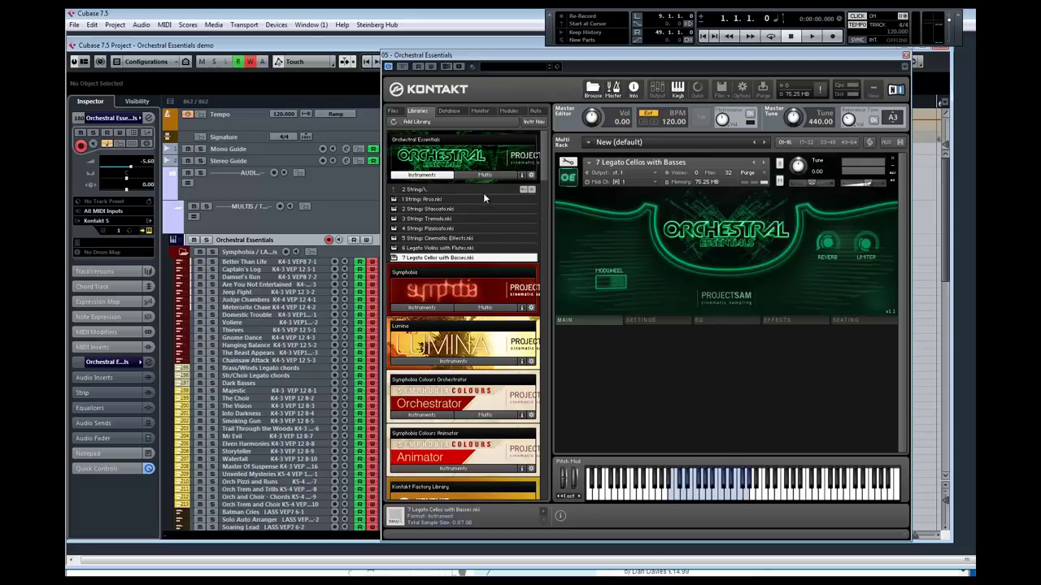
Open the Brass category, load 1 Brass Long Notes and set its dynamics control to Modwheel
{"action": "double_click", "coordinate": [426, 191]}
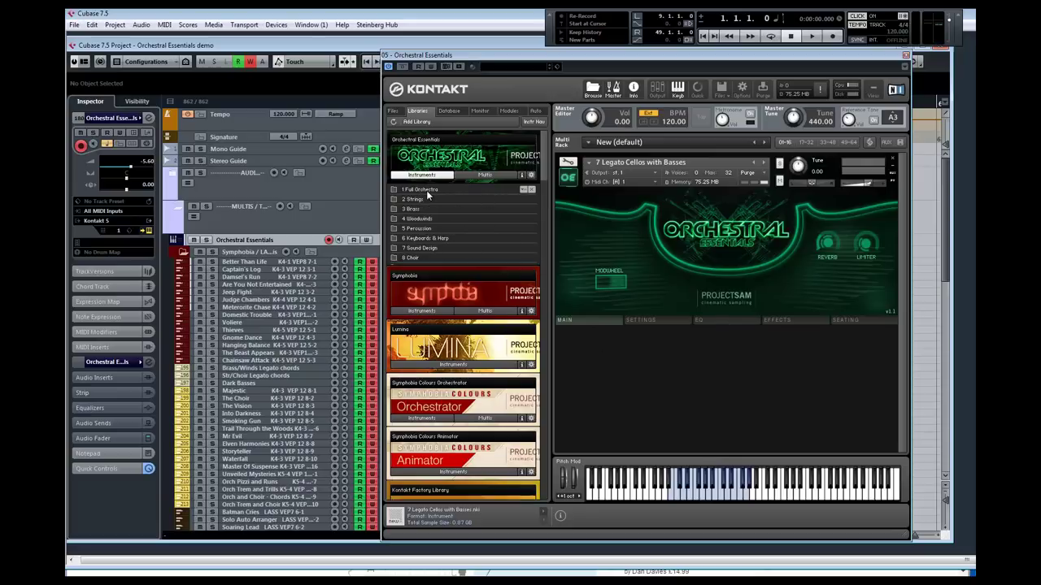
{"action": "double_click", "coordinate": [426, 211]}
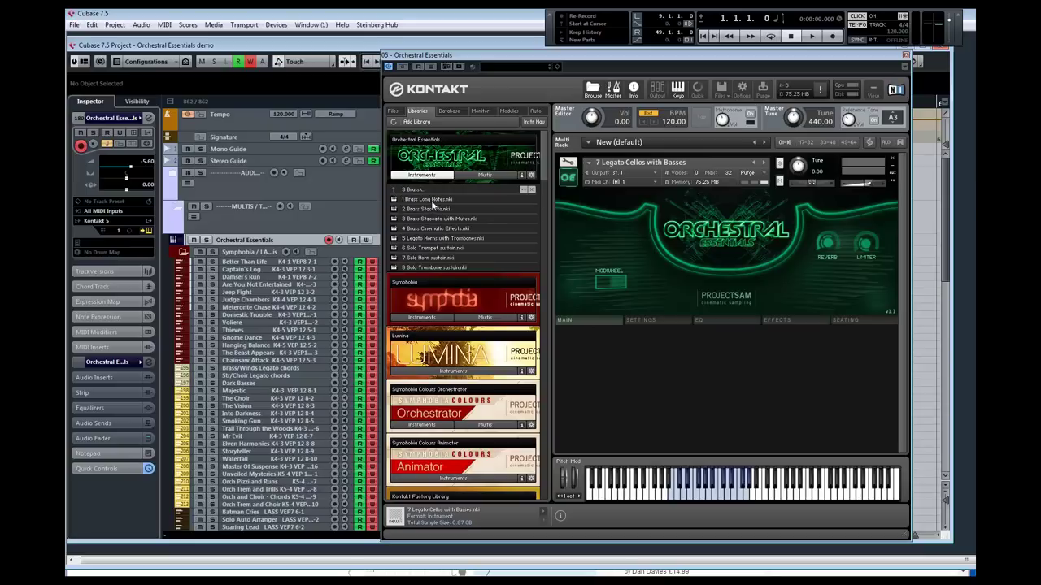
{"action": "left_click", "coordinate": [424, 200]}
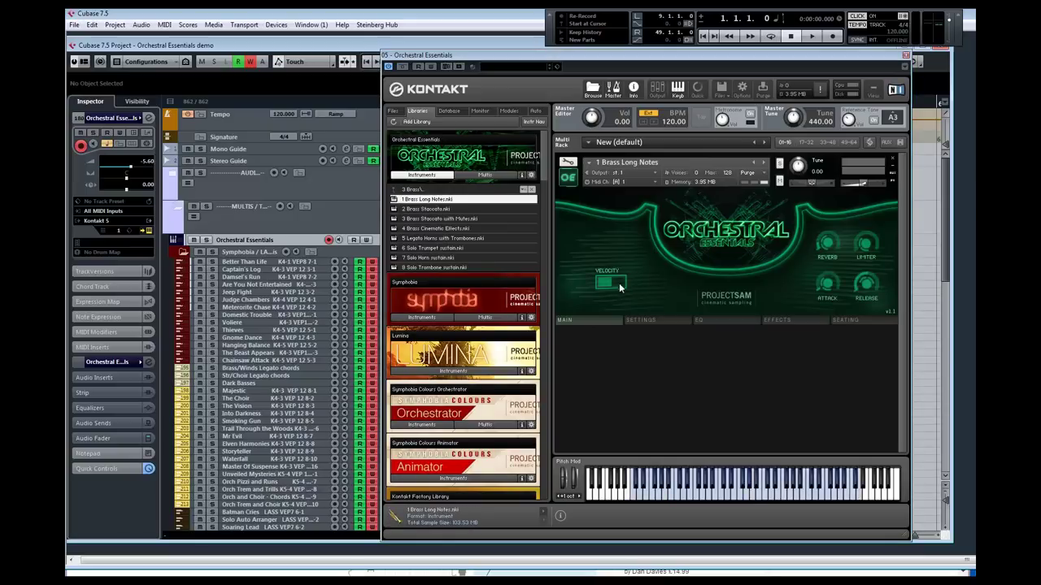
{"action": "left_click", "coordinate": [619, 283]}
Replace the long notes patch with 2 Brass Staccato and try its Octaver switched on and back off
{"action": "left_click_drag", "start_coordinate": [483, 211], "coordinate": [652, 211]}
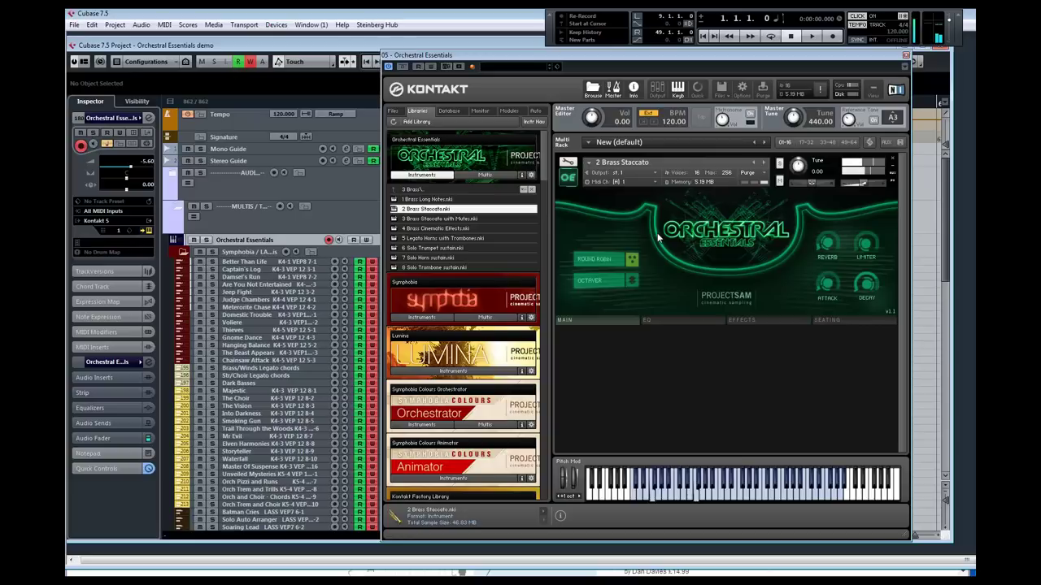
{"action": "left_click", "coordinate": [635, 279]}
{"action": "left_click", "coordinate": [632, 280]}
Load the Brass patches 3 Brass Staccato with Mutes, 4 Brass Cinematic Effects and 5 Legato Horns with Trombones in turn
{"action": "left_click", "coordinate": [430, 220]}
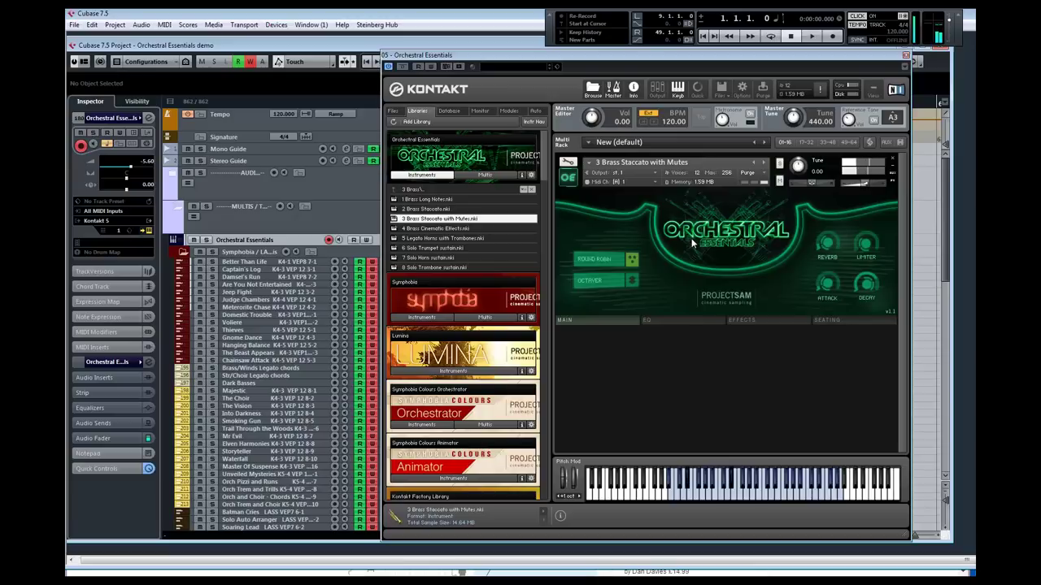
{"action": "double_click", "coordinate": [488, 229]}
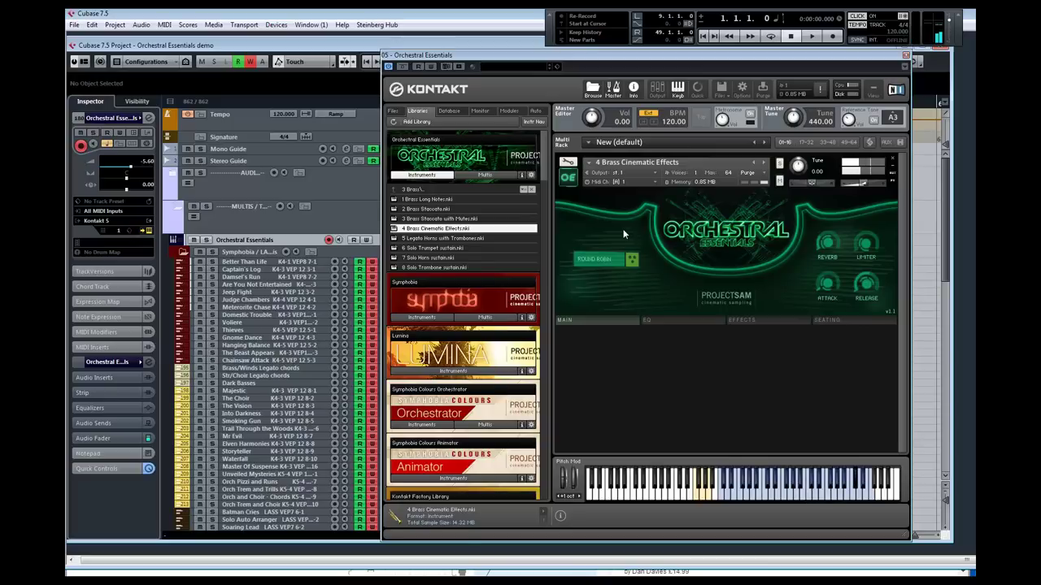
{"action": "left_click", "coordinate": [483, 239]}
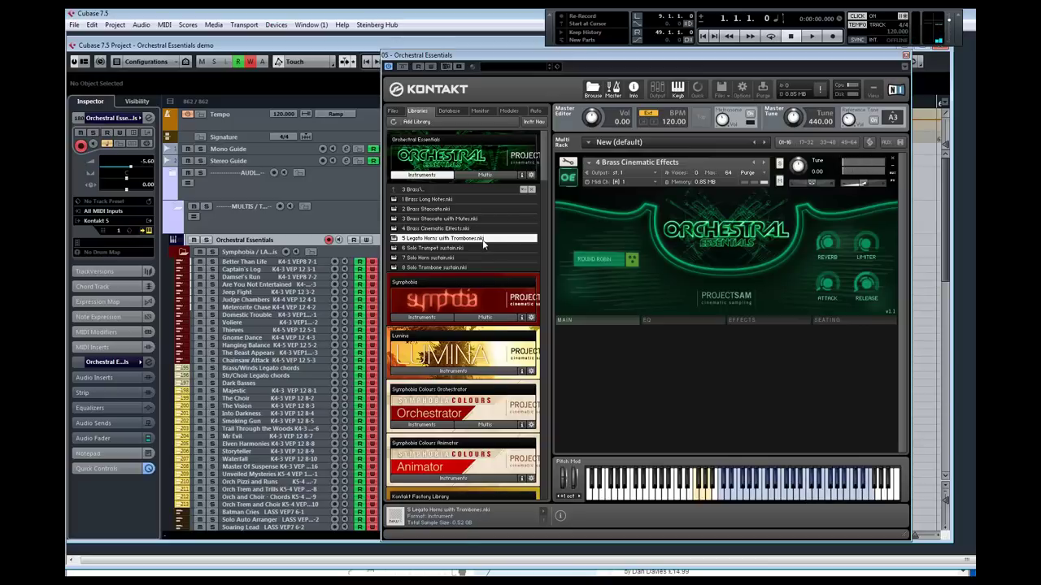
{"action": "left_click_drag", "start_coordinate": [483, 239], "coordinate": [769, 236]}
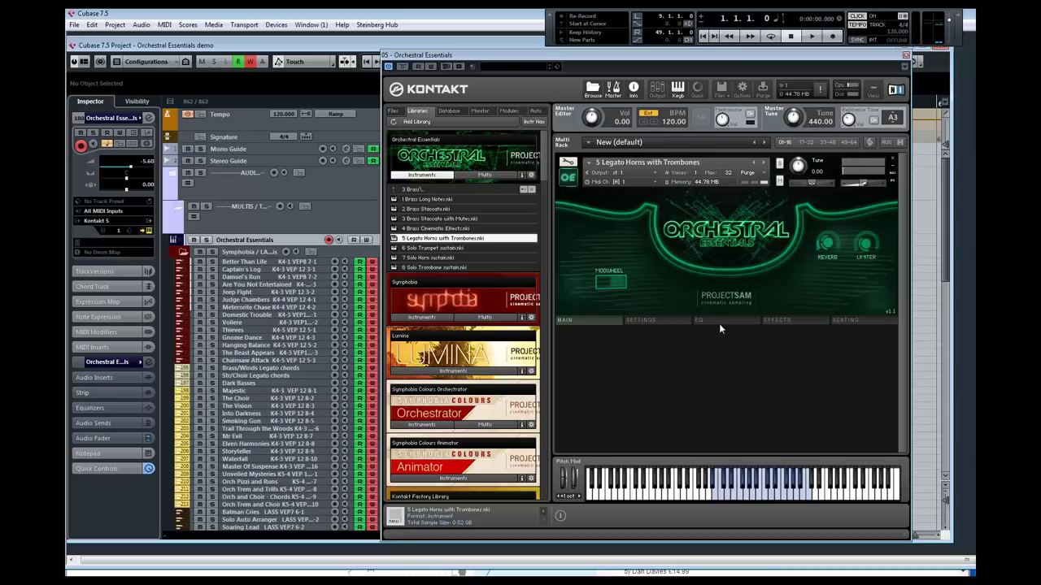
Load 6 Solo Trumpet sustain followed by 7 Solo Horn sustain, switching each patch's dynamics control to Modwheel
{"action": "left_click", "coordinate": [470, 248]}
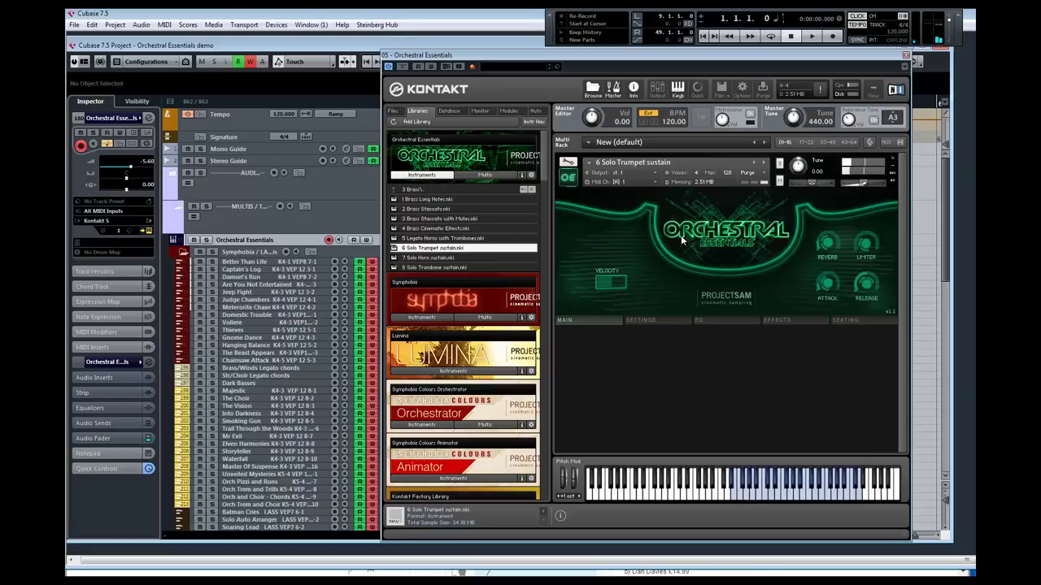
{"action": "left_click", "coordinate": [616, 289]}
{"action": "double_click", "coordinate": [510, 257]}
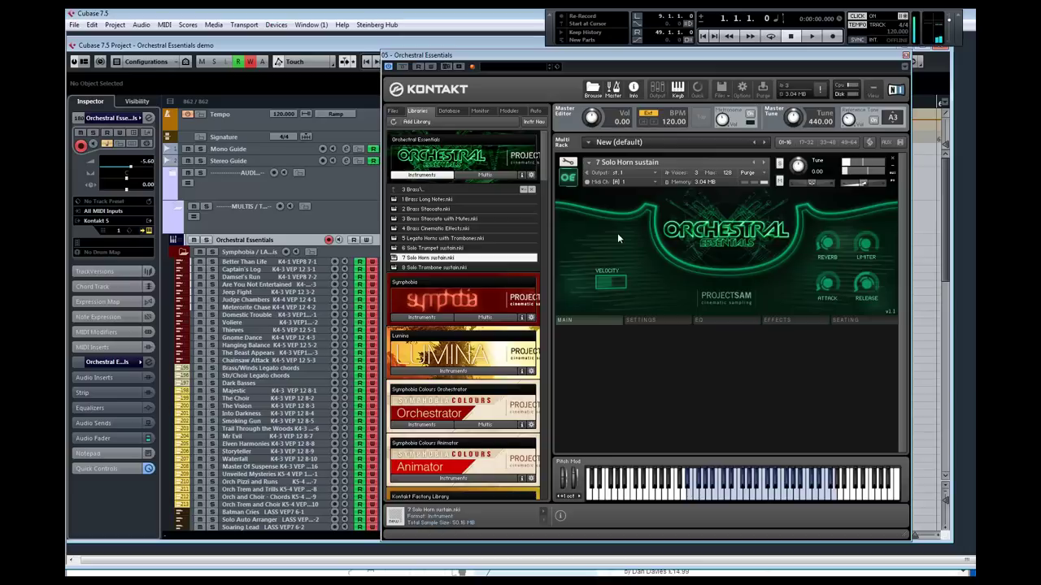
{"action": "left_click", "coordinate": [614, 284]}
Add 8 Solo Trombone sustain below the solo horn, set its MIDI channel to A 1 and its dynamics control to Modwheel
{"action": "left_click", "coordinate": [488, 266]}
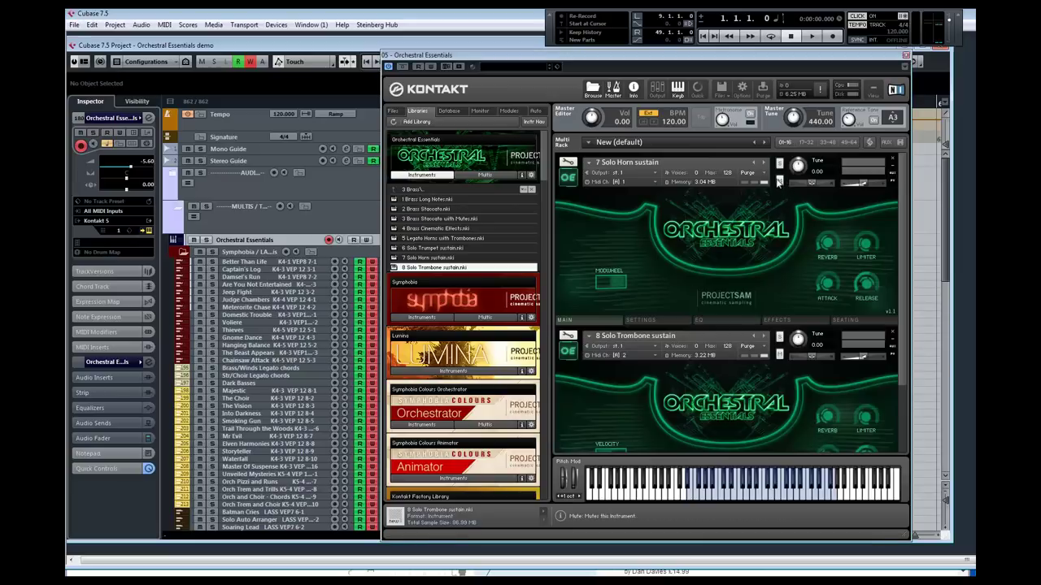
{"action": "left_click", "coordinate": [627, 363]}
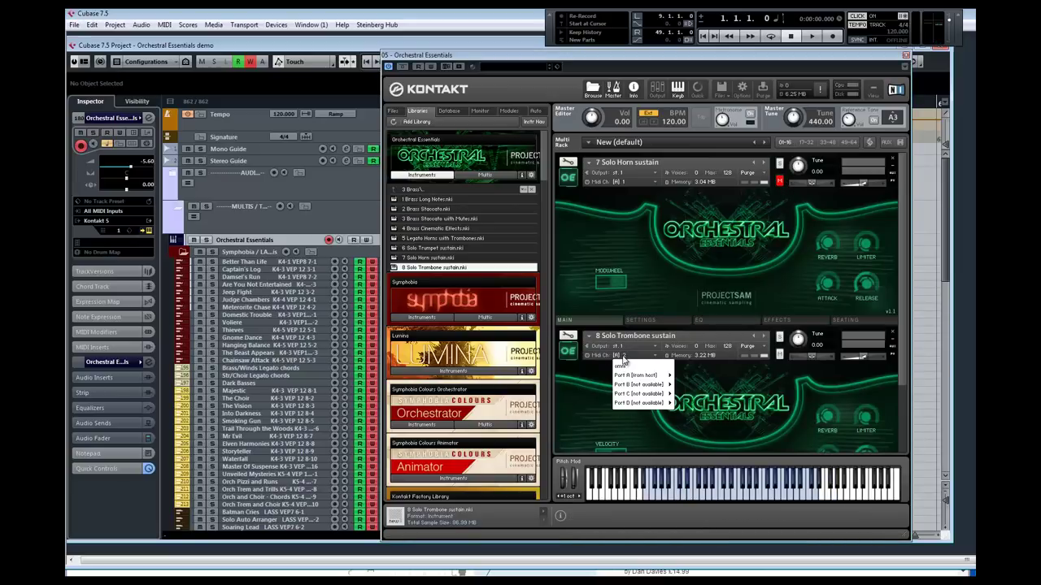
{"action": "mouse_move", "coordinate": [639, 380]}
{"action": "left_click", "coordinate": [682, 376]}
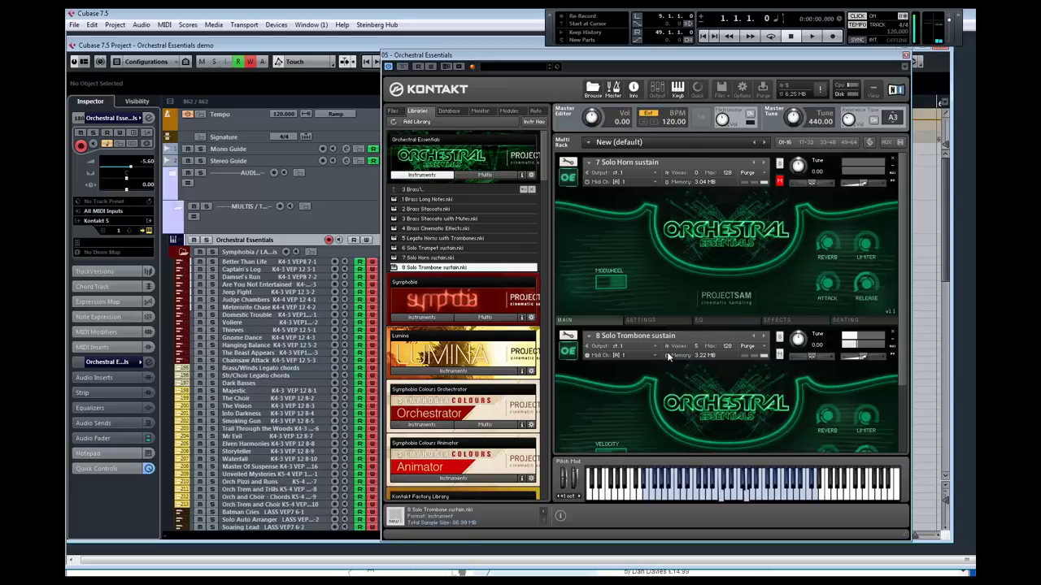
{"action": "left_click", "coordinate": [623, 450]}
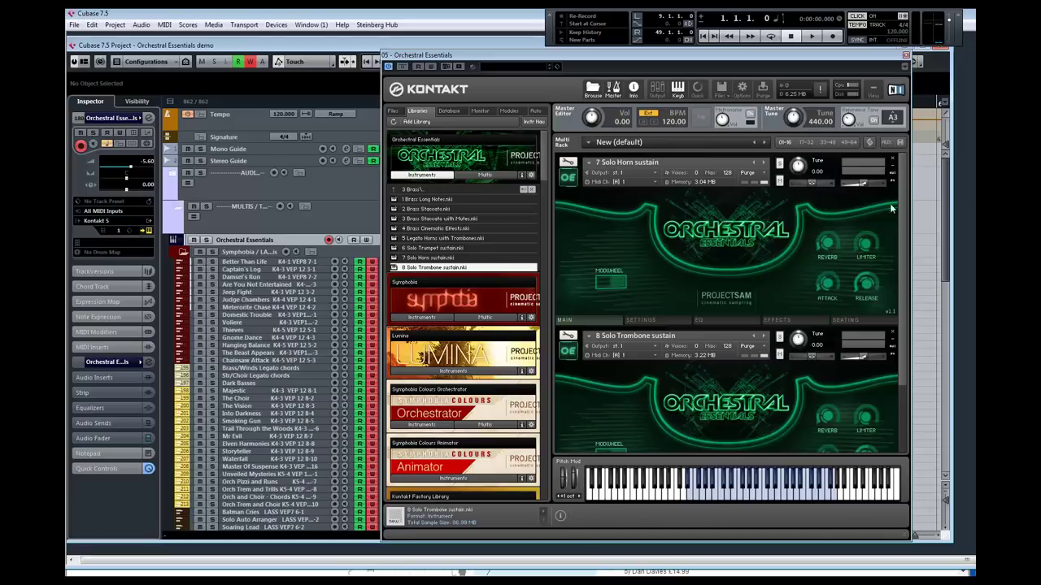
Remove both solo brass instruments from the rack and load 1 Woodwinds Long Notes from the Woodwinds category
{"action": "left_click", "coordinate": [892, 160]}
{"action": "left_click", "coordinate": [892, 160]}
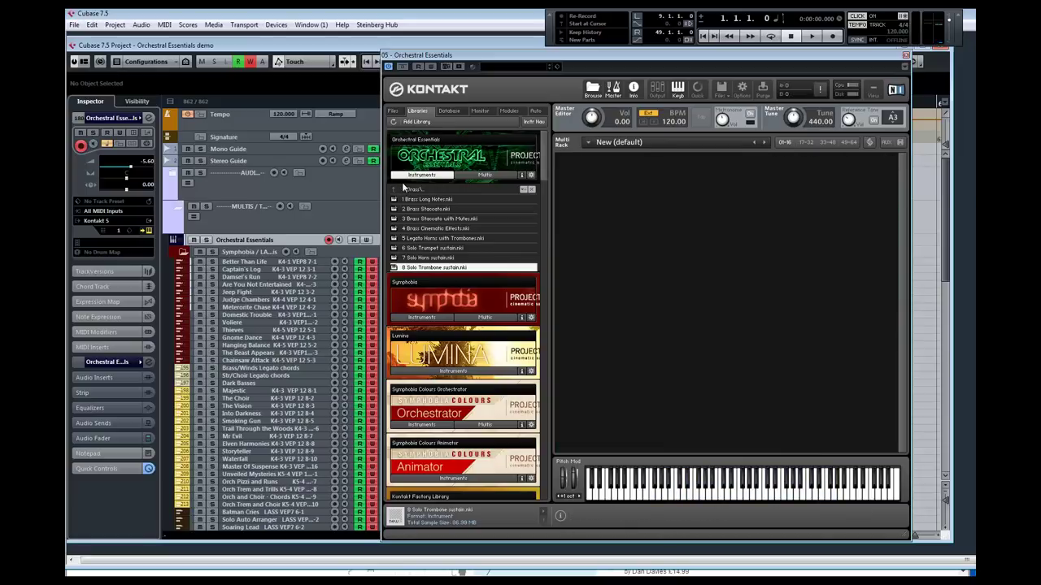
{"action": "left_click", "coordinate": [425, 190]}
{"action": "double_click", "coordinate": [432, 220]}
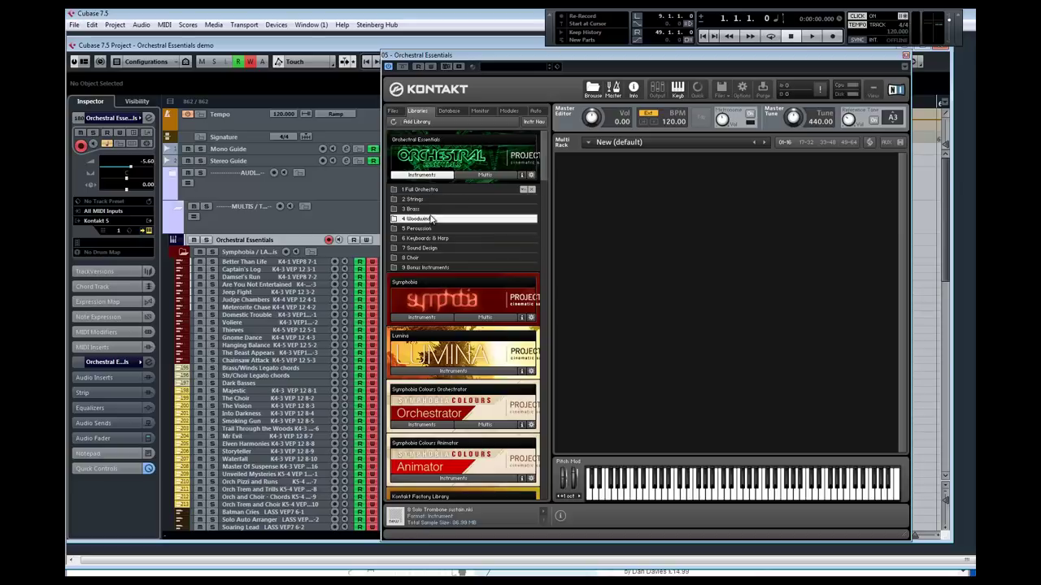
{"action": "left_click", "coordinate": [439, 199]}
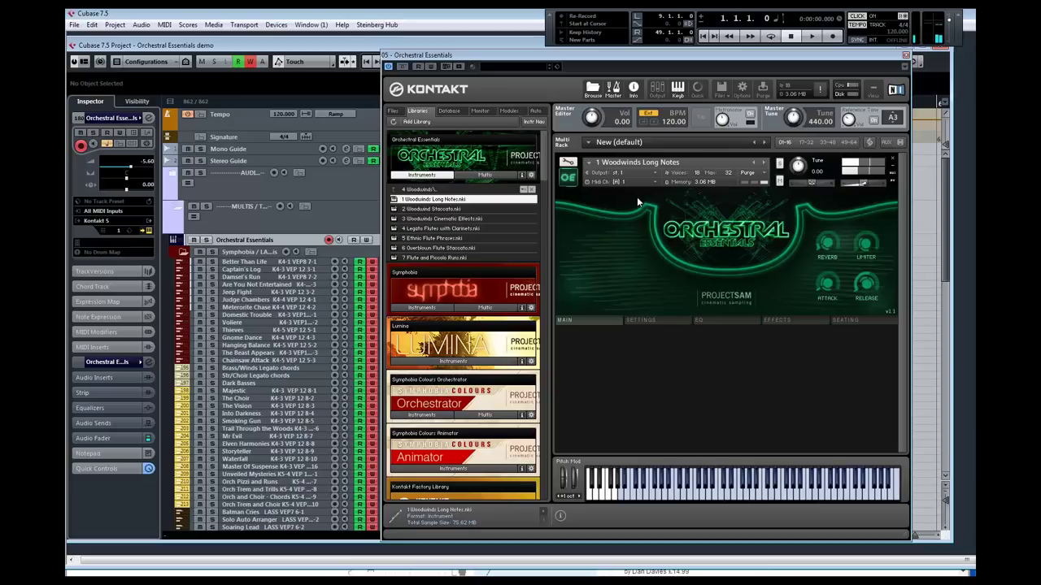
Load the Woodwinds patches 2 Woodwind Staccato, 3 Woodwinds Cinematic Effects and 4 Legato Flutes with Clarinets in turn
{"action": "left_click_drag", "start_coordinate": [499, 209], "coordinate": [624, 209]}
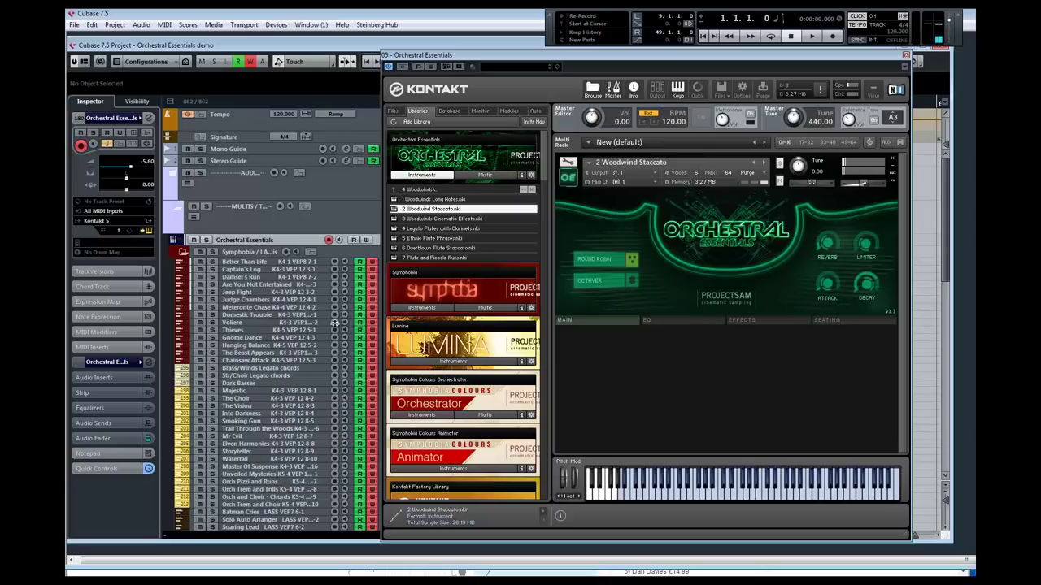
{"action": "left_click_drag", "start_coordinate": [444, 219], "coordinate": [658, 217]}
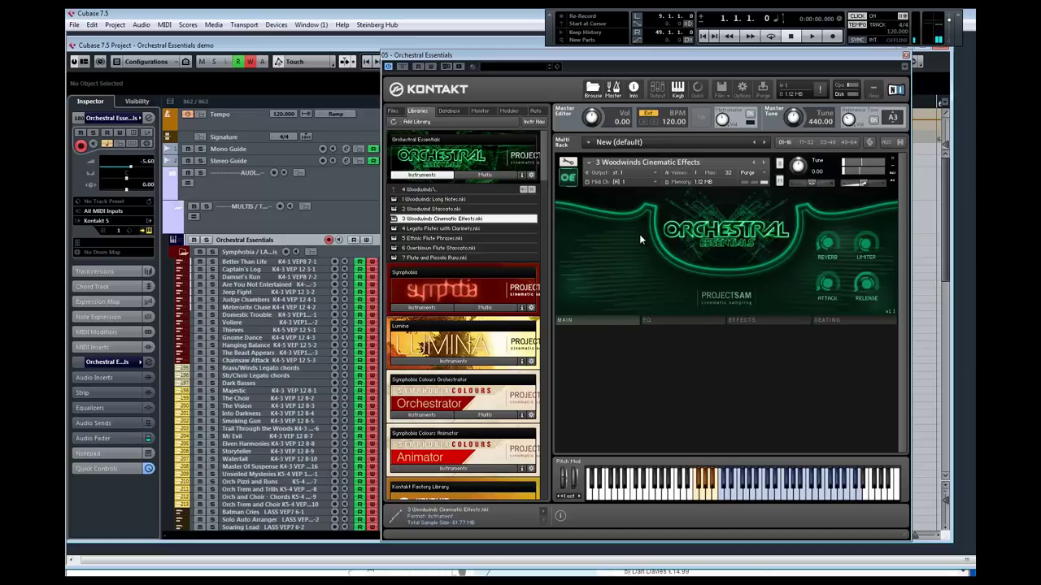
{"action": "left_click_drag", "start_coordinate": [443, 228], "coordinate": [711, 231]}
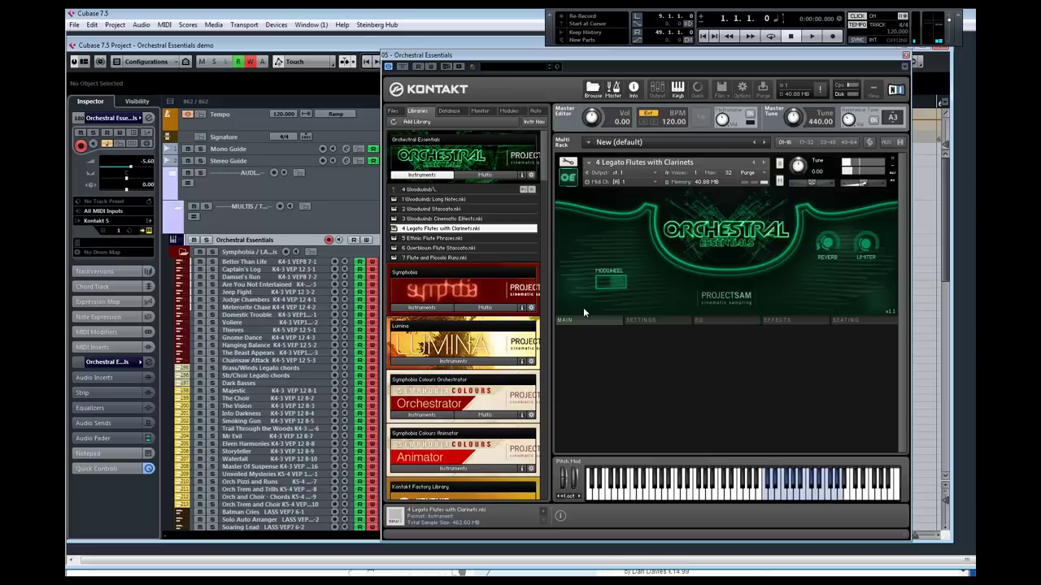
Load the flute patches 5 Ethnic Flute Phrases, 6 Overblown Flute Staccato and 7 Flute and Piccolo Runs one after another
{"action": "left_click", "coordinate": [480, 238]}
{"action": "left_click_drag", "start_coordinate": [480, 244], "coordinate": [717, 237]}
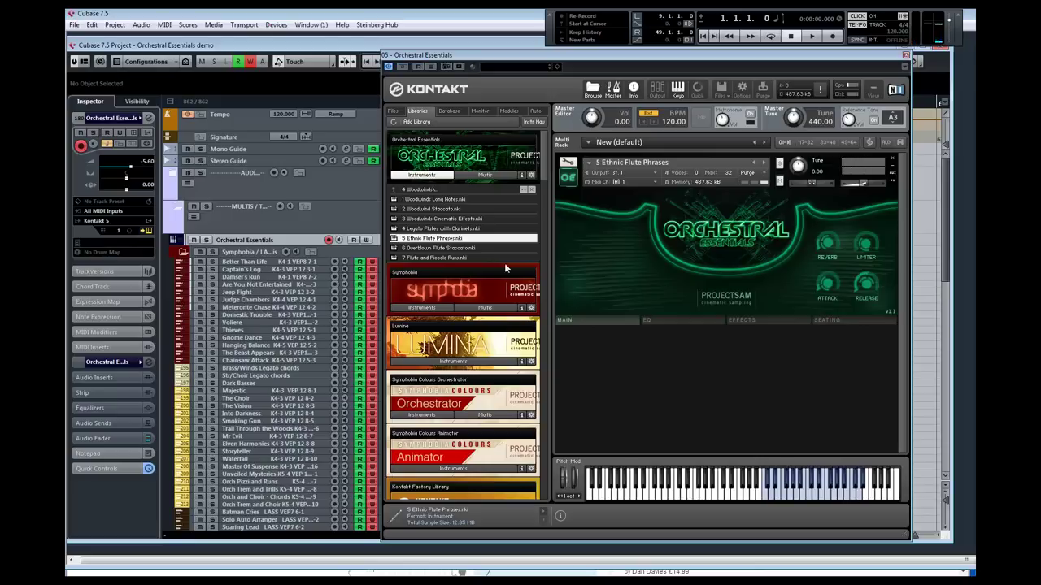
{"action": "left_click", "coordinate": [484, 249]}
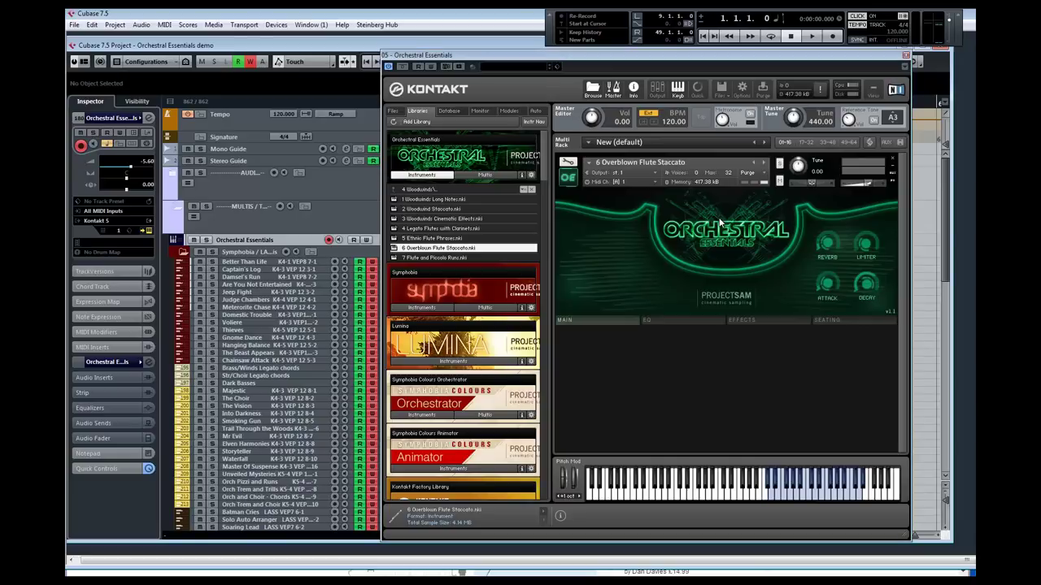
{"action": "double_click", "coordinate": [498, 259]}
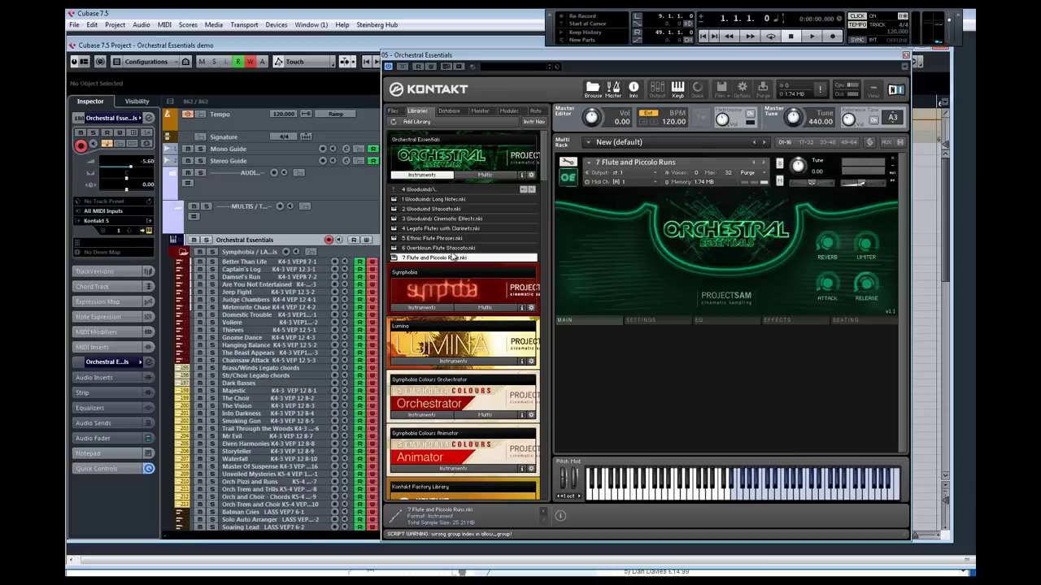
Open the Percussion category and load 01 Orchestral Percussion Kit, 02 Timpani and 03 Xylophone in turn
{"action": "left_click", "coordinate": [444, 189]}
{"action": "double_click", "coordinate": [434, 228]}
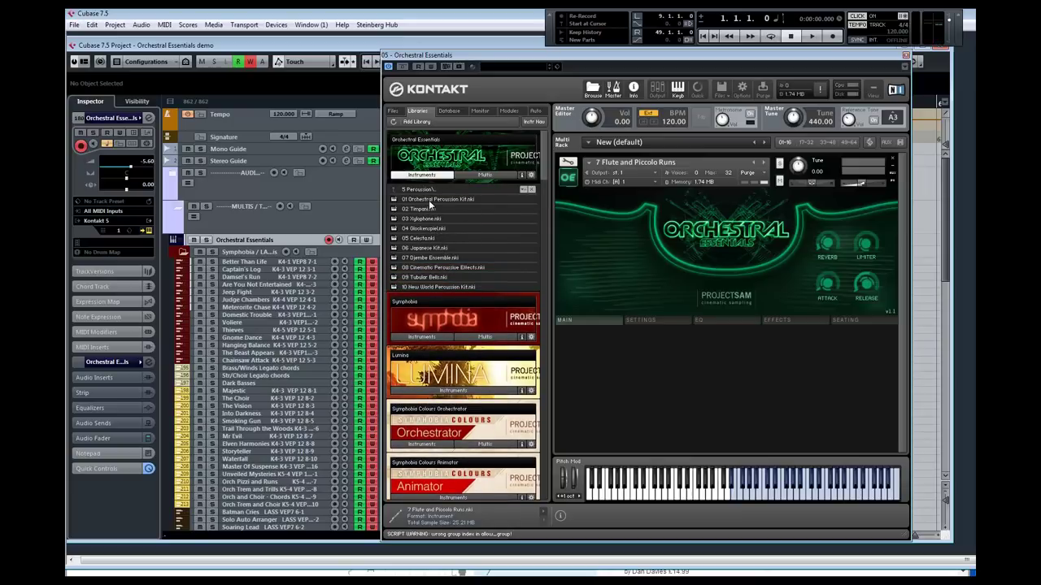
{"action": "double_click", "coordinate": [429, 200]}
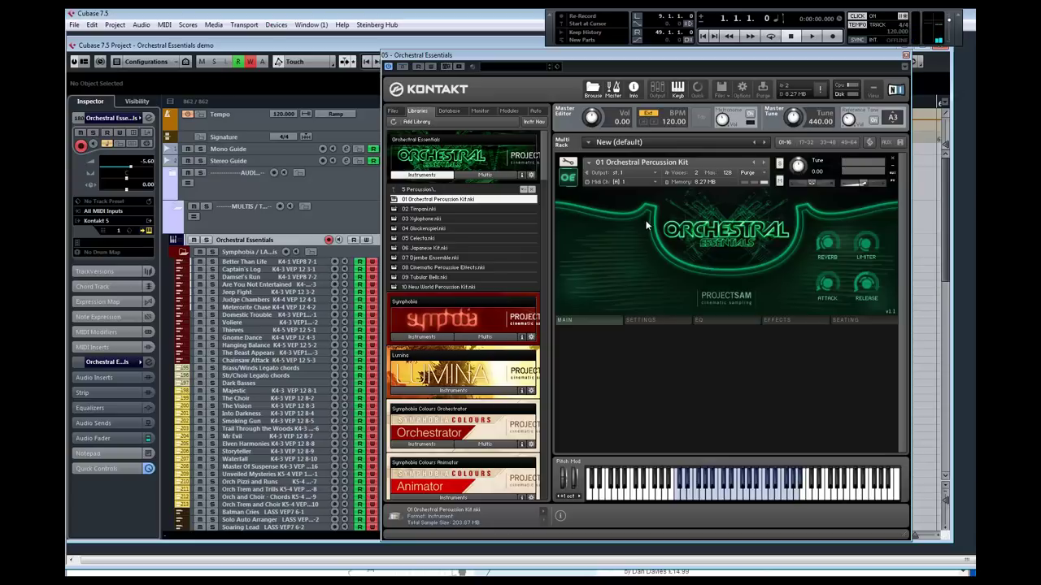
{"action": "double_click", "coordinate": [492, 209]}
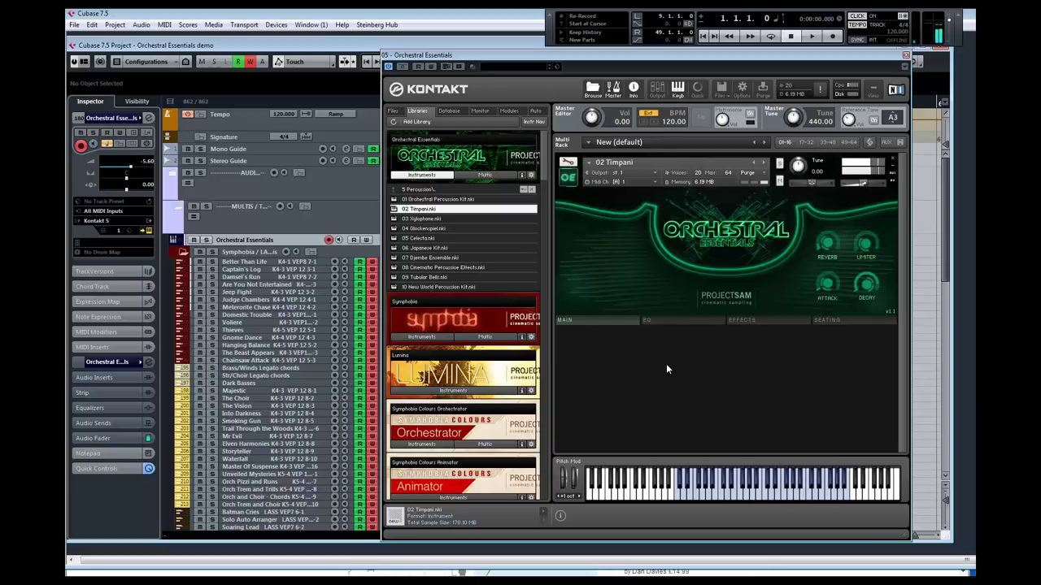
{"action": "left_click", "coordinate": [456, 220]}
{"action": "left_click_drag", "start_coordinate": [439, 222], "coordinate": [711, 233]}
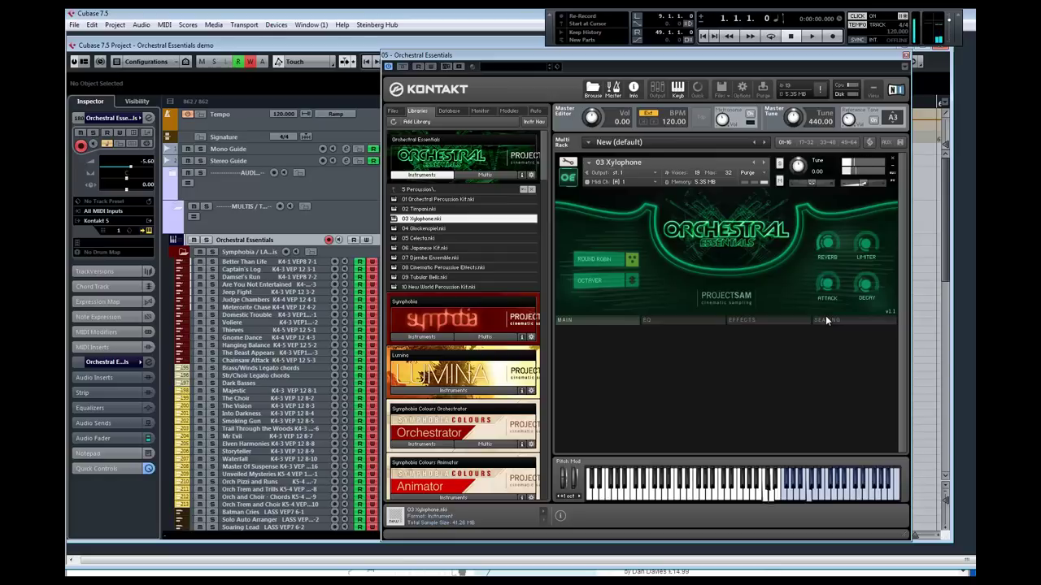
Load the Percussion patches 04 Glockenspiel, 05 Celesta and 06 Japanese Kit one after another
{"action": "left_click_drag", "start_coordinate": [505, 226], "coordinate": [729, 238]}
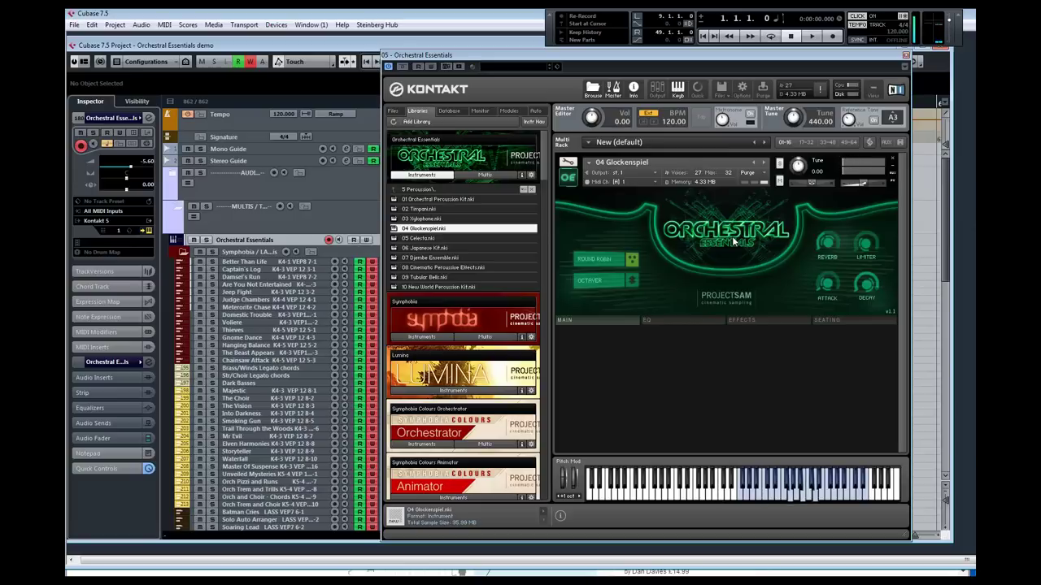
{"action": "double_click", "coordinate": [485, 237]}
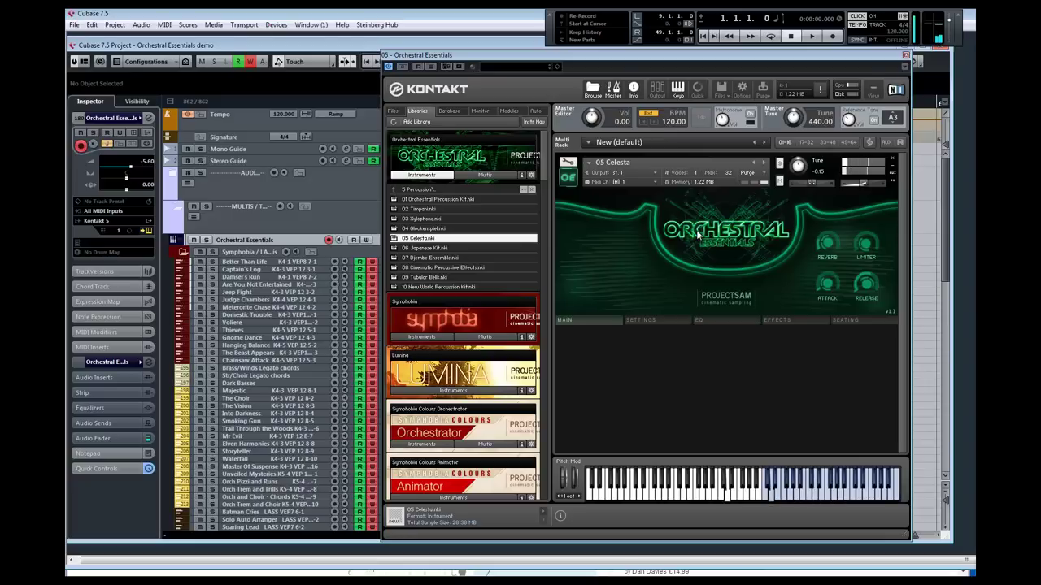
{"action": "left_click", "coordinate": [471, 248]}
{"action": "left_click_drag", "start_coordinate": [619, 244], "coordinate": [619, 246]}
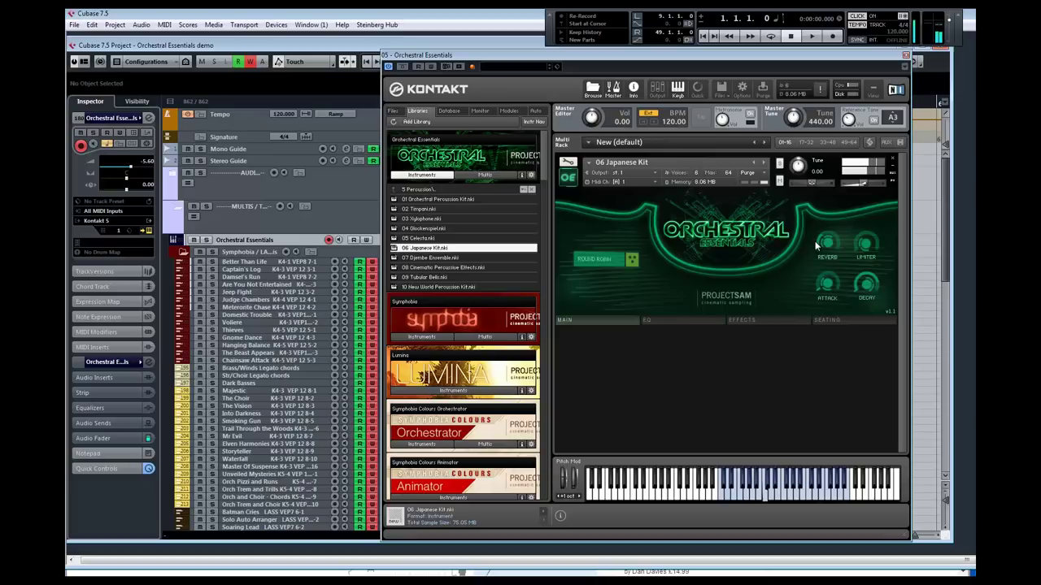
Load 07 Djembe Ensemble, 08 Cinematic Percussive Effects, 09 Tubular Bells and 10 New World Percussion Kit in turn
{"action": "left_click", "coordinate": [469, 258]}
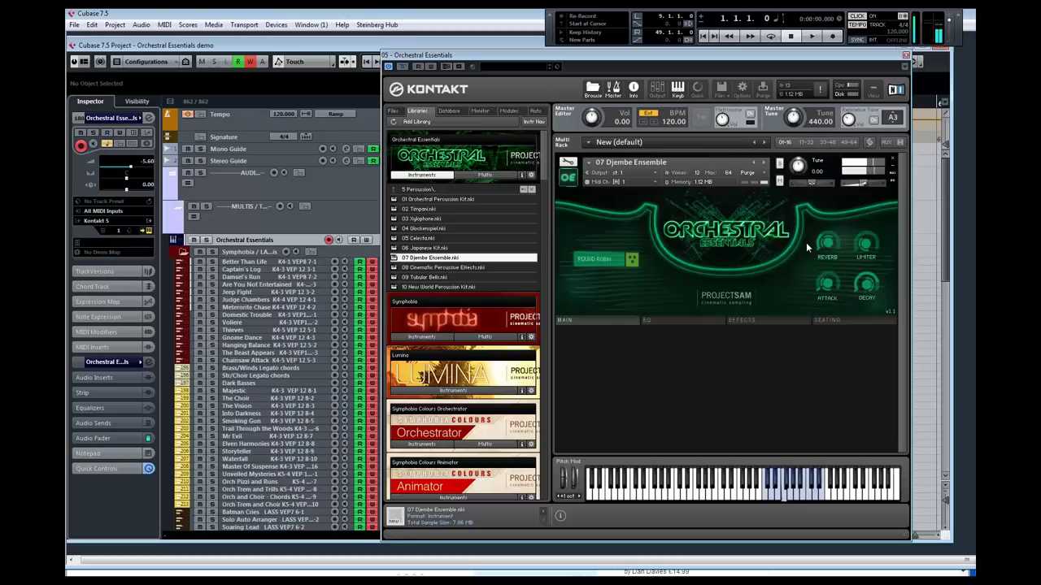
{"action": "left_click", "coordinate": [503, 268]}
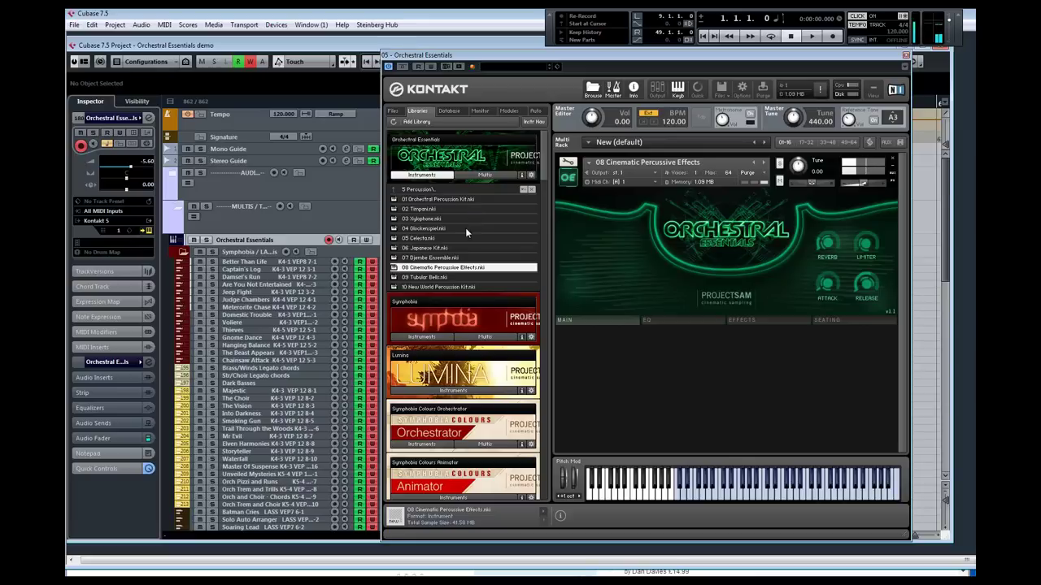
{"action": "left_click", "coordinate": [442, 278]}
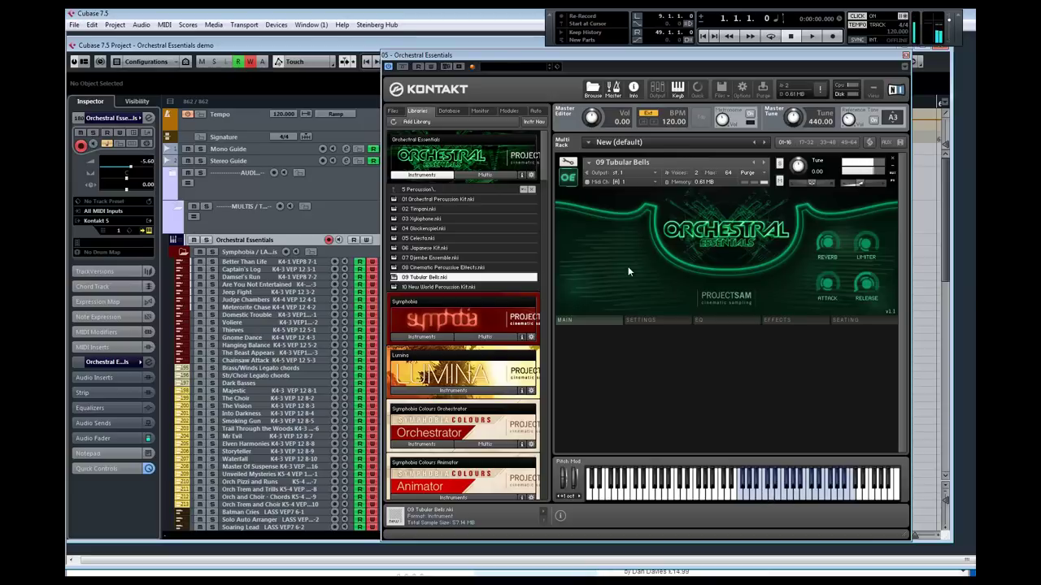
{"action": "left_click", "coordinate": [465, 288]}
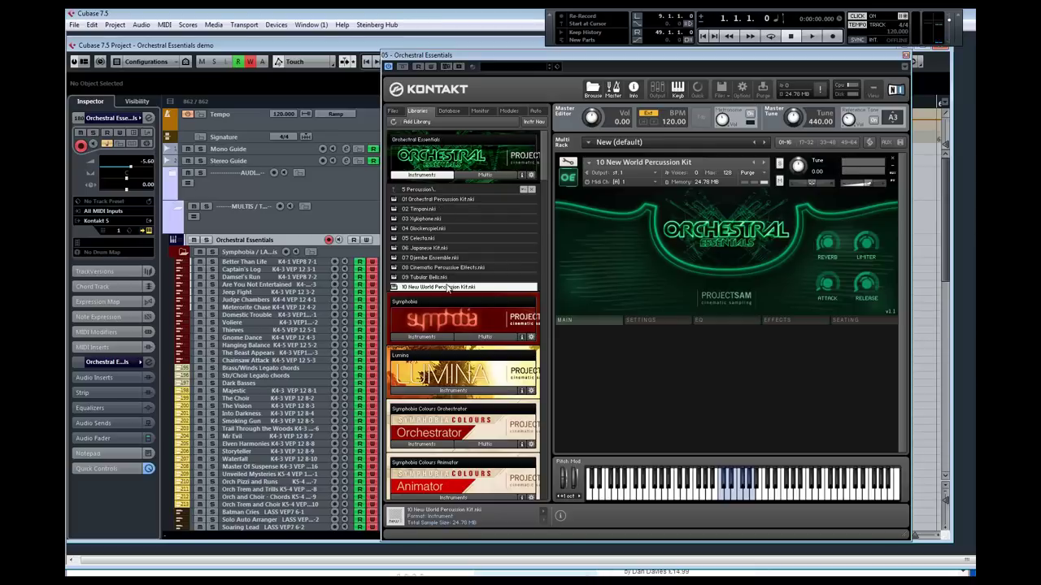
Open the Keyboards & Harp category and load 1 Piano Mystique followed by 2 Concert Harp
{"action": "left_click", "coordinate": [443, 189]}
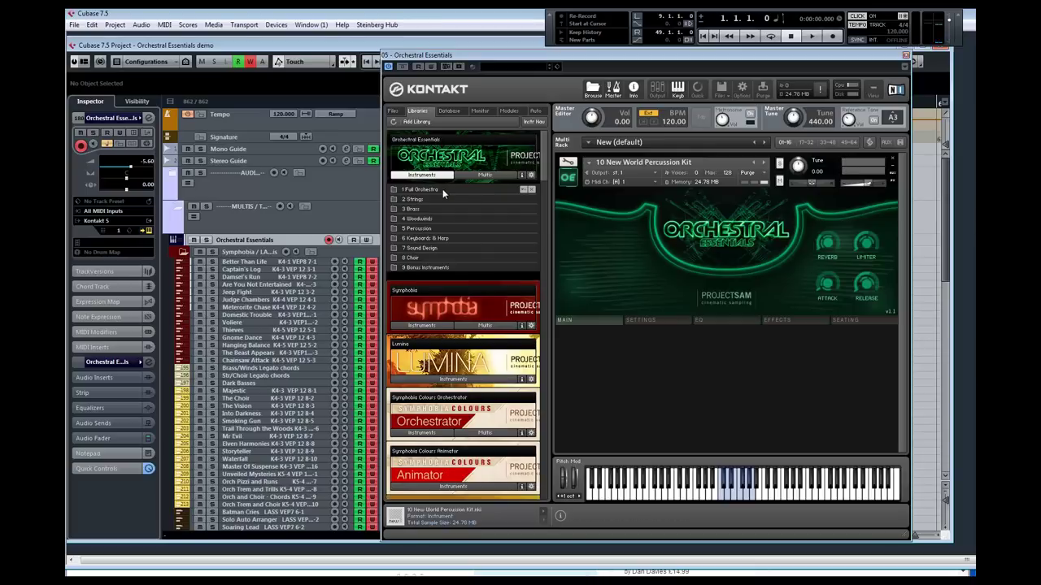
{"action": "double_click", "coordinate": [434, 239]}
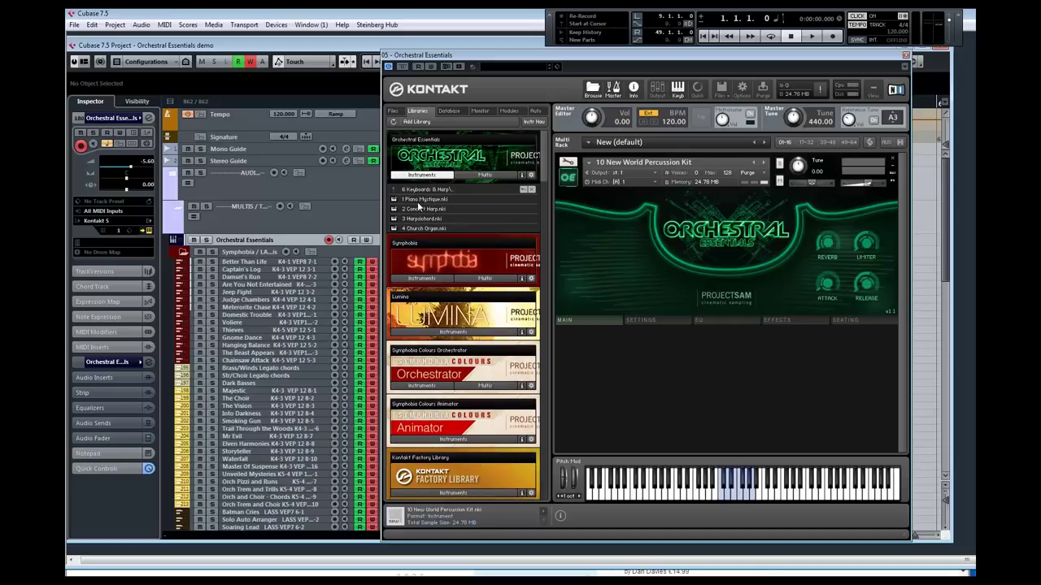
{"action": "left_click_drag", "start_coordinate": [418, 201], "coordinate": [655, 228]}
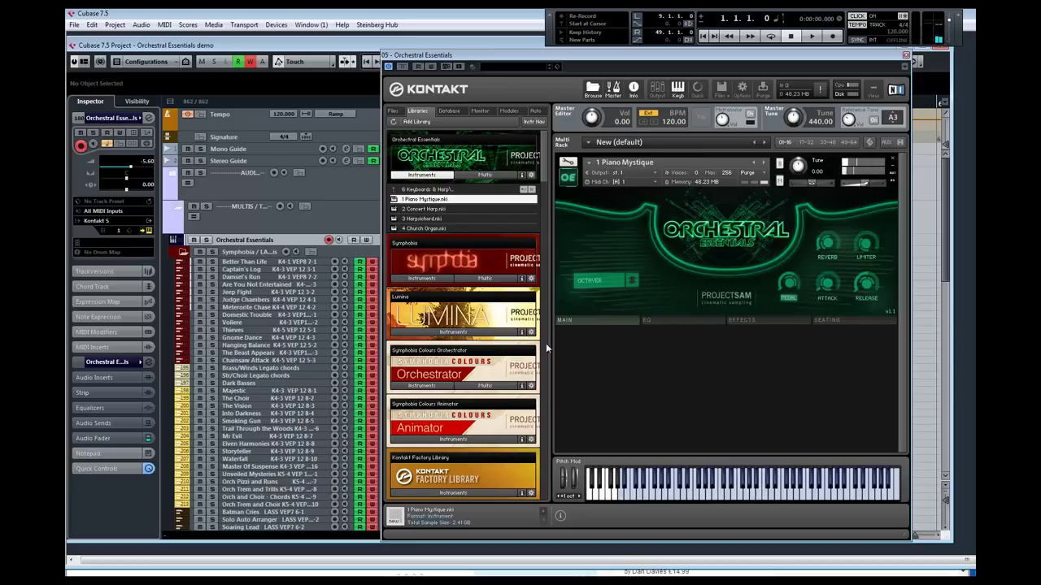
{"action": "left_click", "coordinate": [460, 211]}
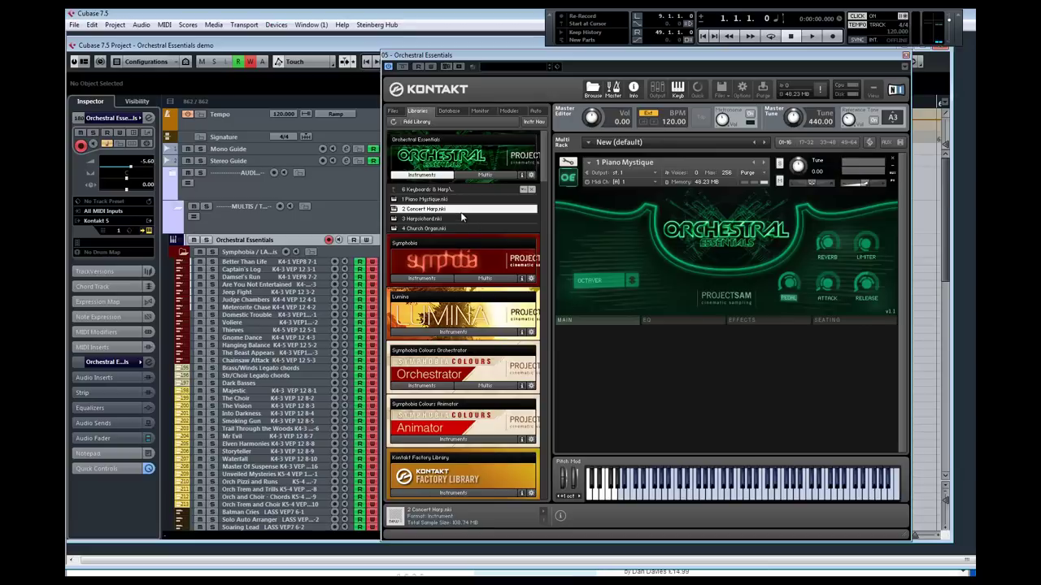
{"action": "left_click_drag", "start_coordinate": [720, 213], "coordinate": [720, 211]}
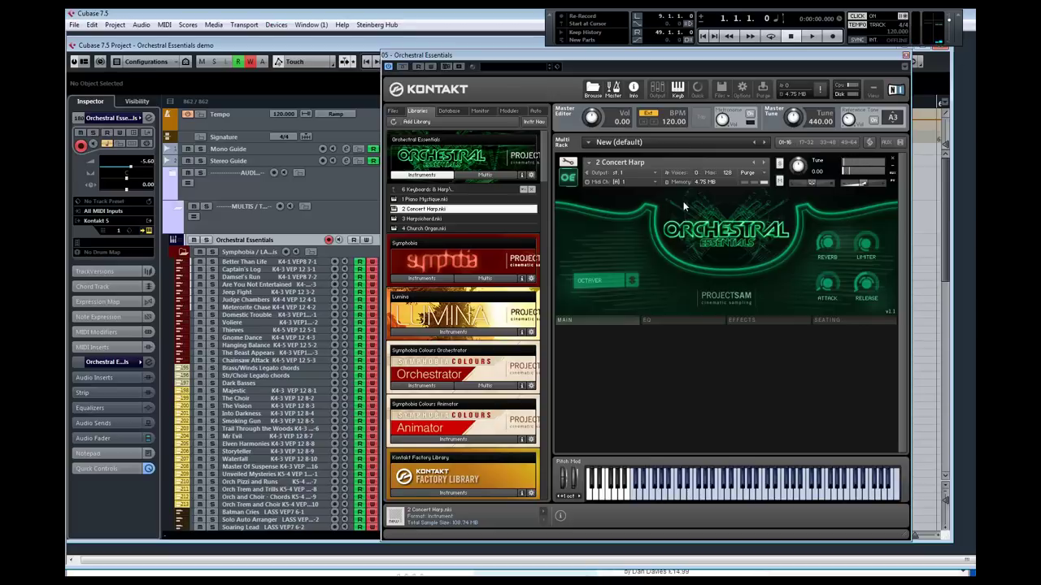
Load 3 Harpsichord, show its EQ controls, and replace it with 4 Church Organ
{"action": "left_click", "coordinate": [444, 219]}
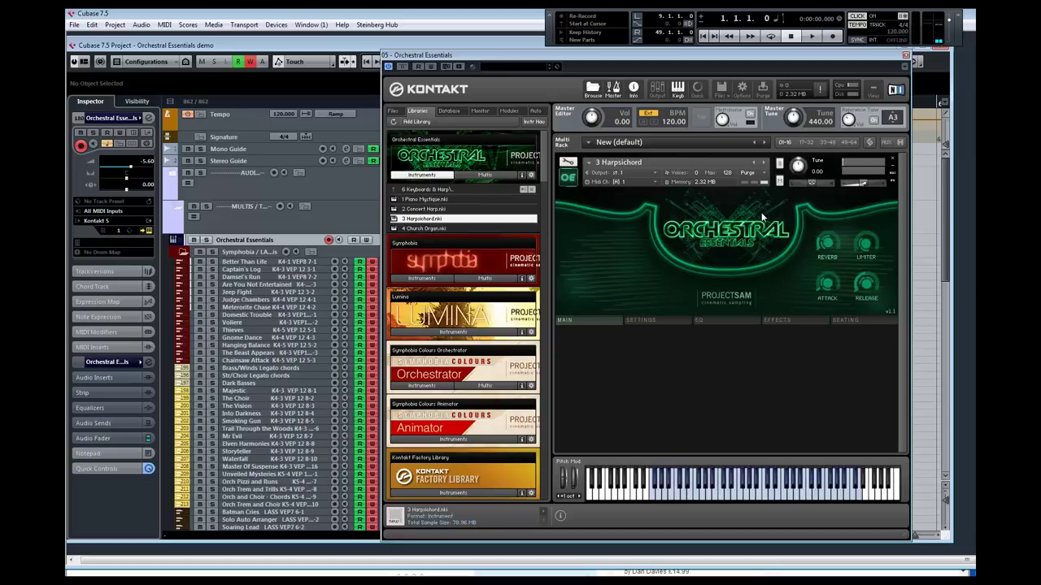
{"action": "left_click", "coordinate": [708, 324]}
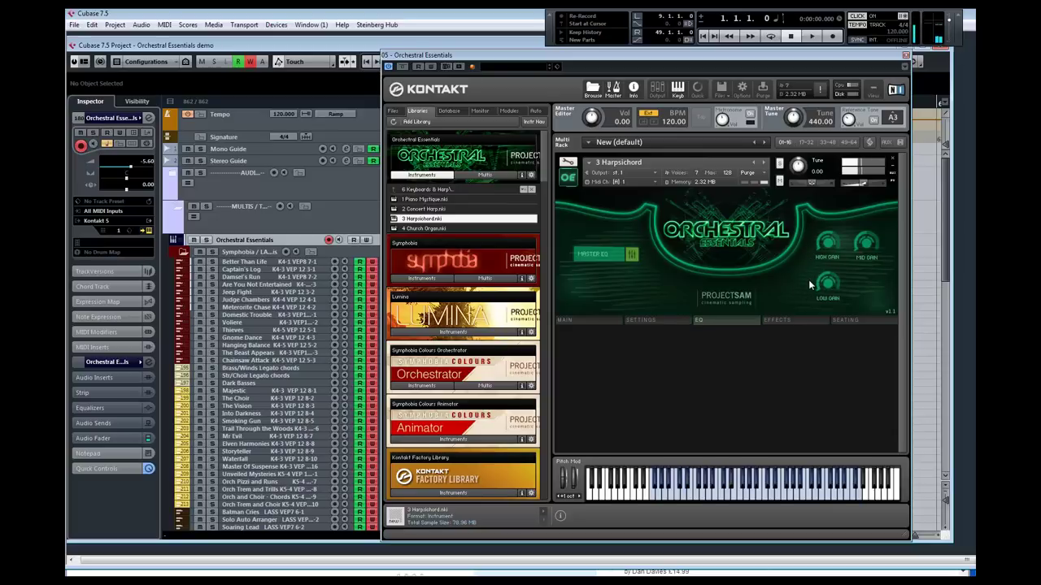
{"action": "double_click", "coordinate": [480, 230]}
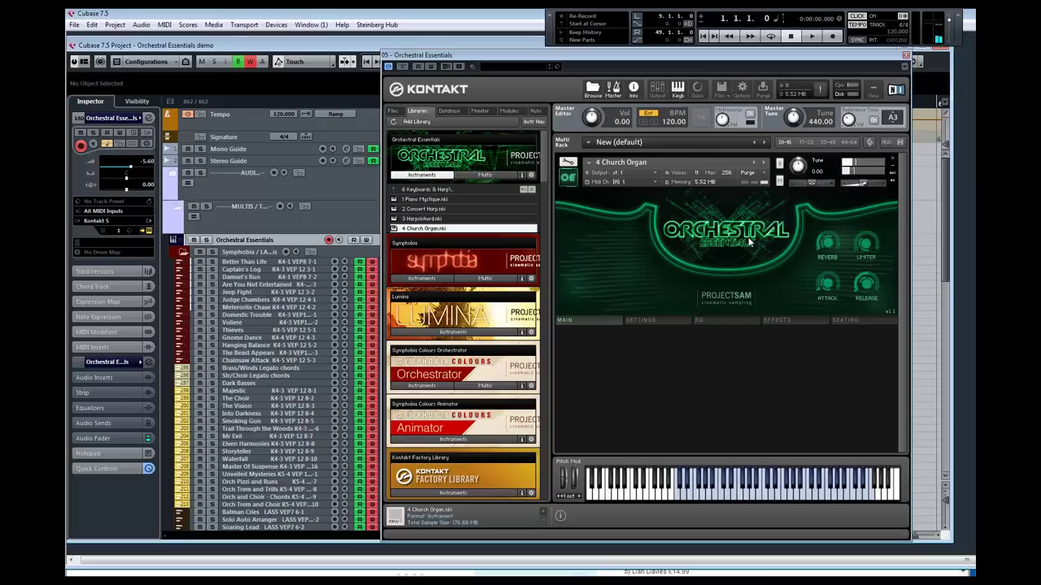
Open the Sound Design category and load 1 Percussive Sound Design followed by 2 Drones and Risers
{"action": "left_click", "coordinate": [416, 190]}
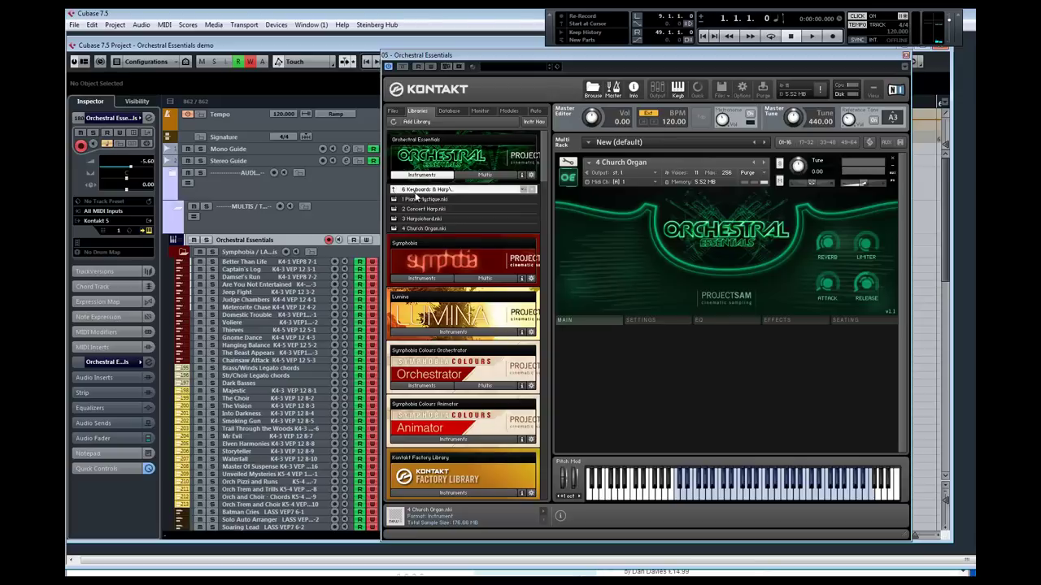
{"action": "left_click", "coordinate": [421, 247]}
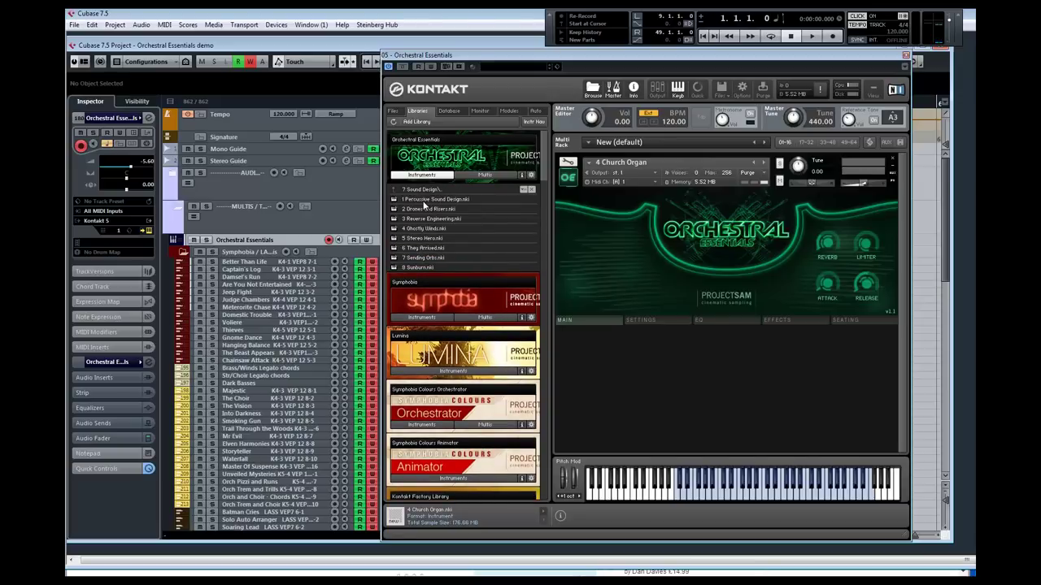
{"action": "left_click", "coordinate": [429, 200]}
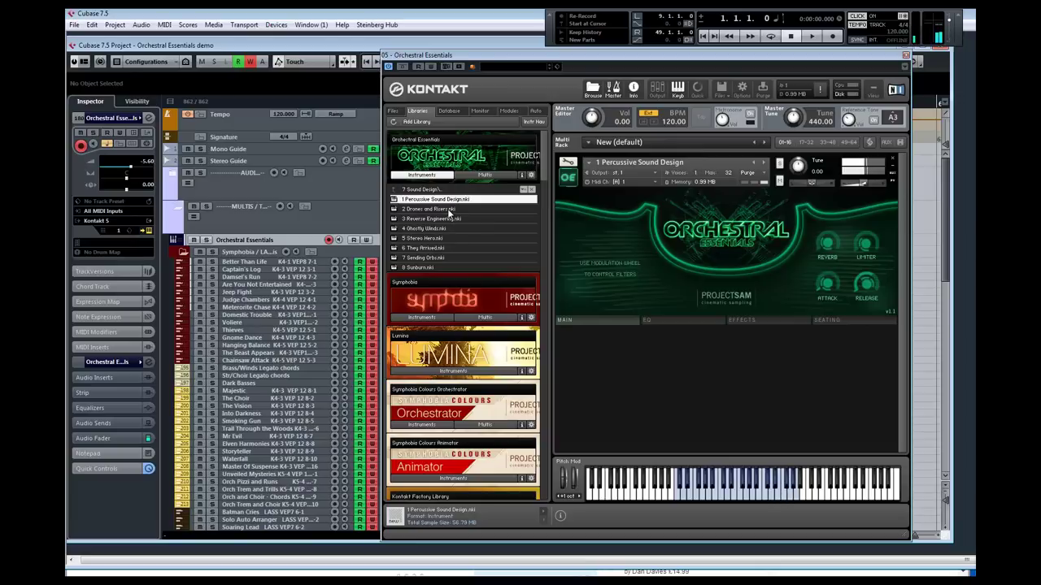
{"action": "left_click_drag", "start_coordinate": [439, 209], "coordinate": [678, 255]}
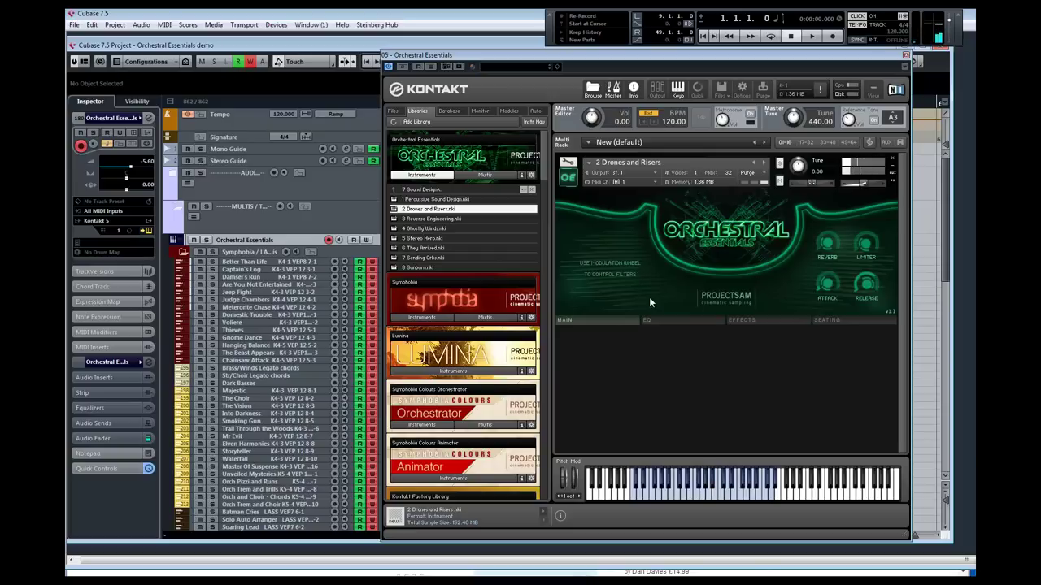
Load the Sound Design patches 3 Reverse Engineering, 4 Ghostly Winds and 5 Stereo Hero one after another
{"action": "left_click", "coordinate": [447, 219]}
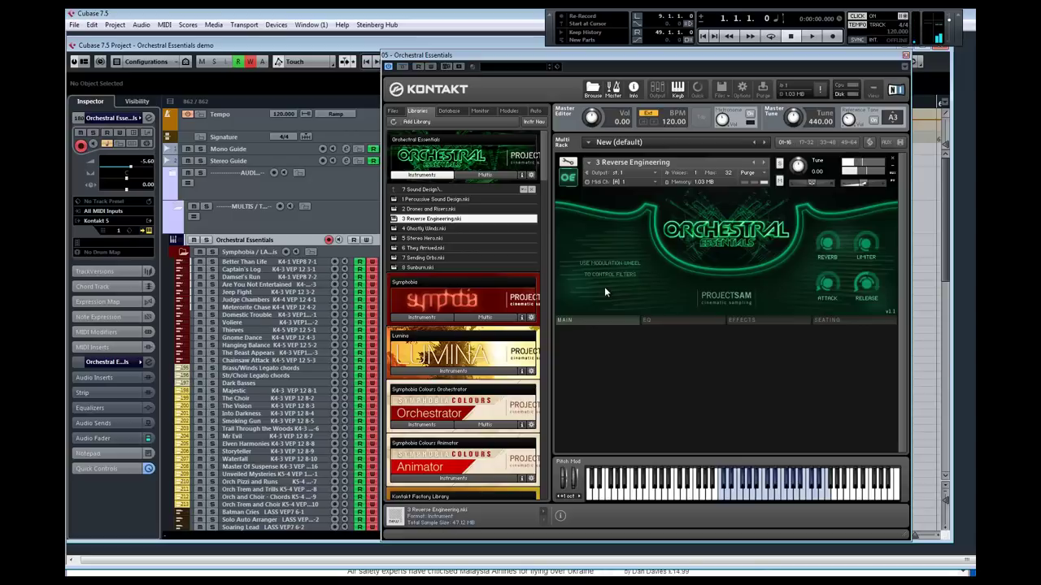
{"action": "left_click", "coordinate": [488, 229]}
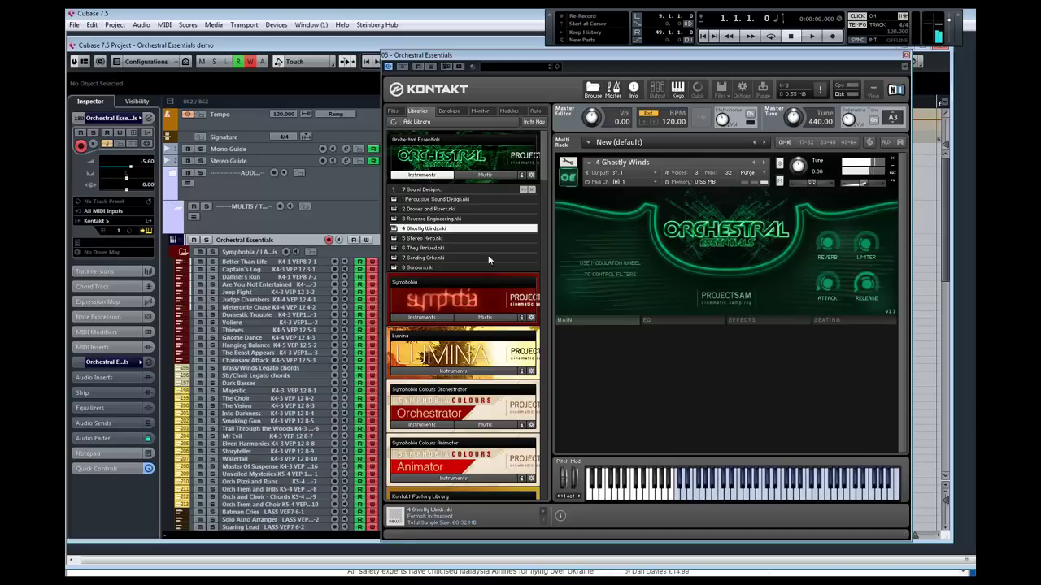
{"action": "left_click", "coordinate": [448, 237]}
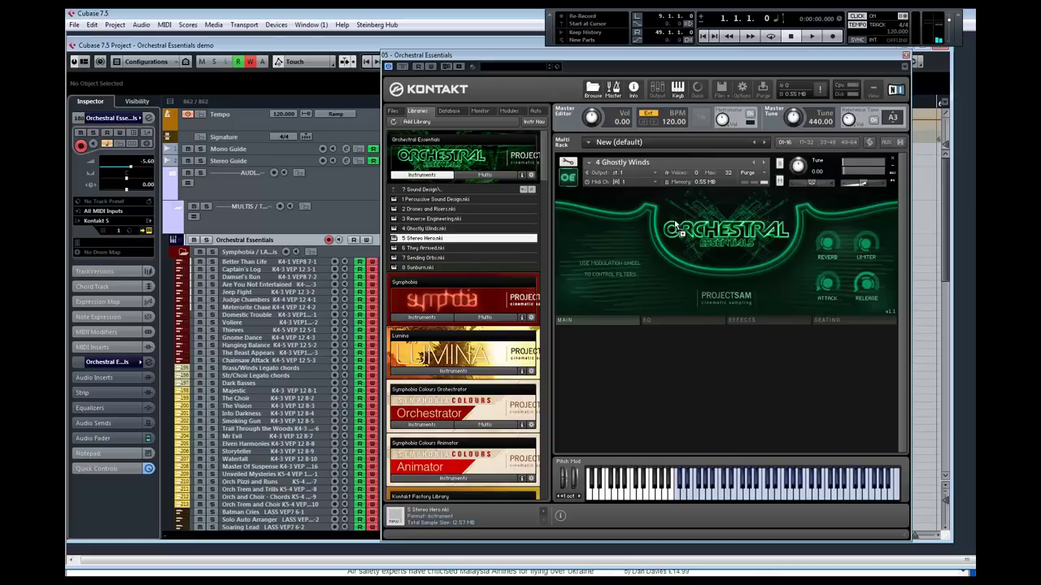
{"action": "left_click_drag", "start_coordinate": [674, 220], "coordinate": [674, 220]}
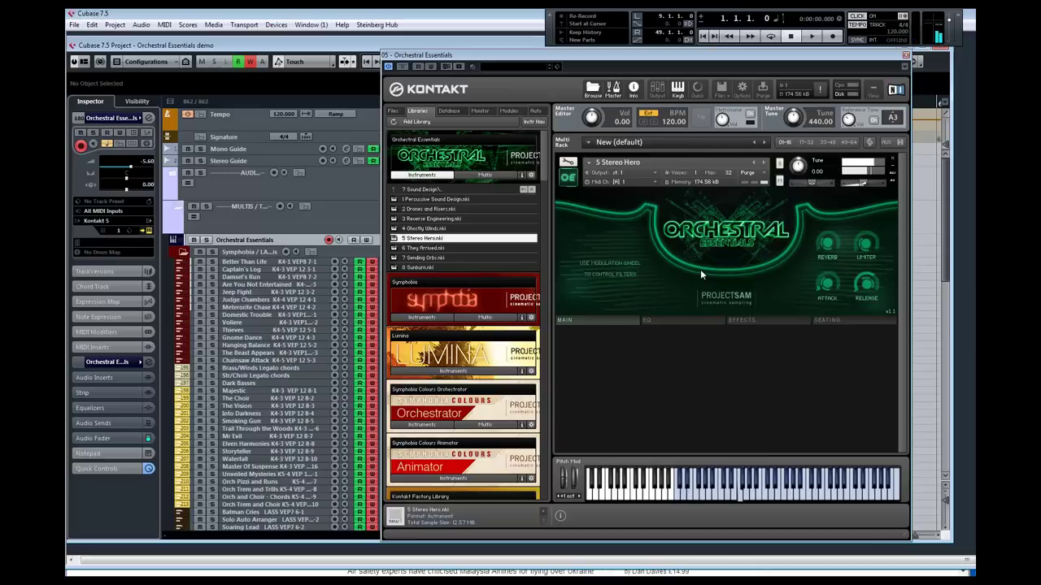
Load the remaining Sound Design patches 6 They Arrived, 7 Sending Orbs and 8 Sunburn in turn
{"action": "double_click", "coordinate": [423, 248]}
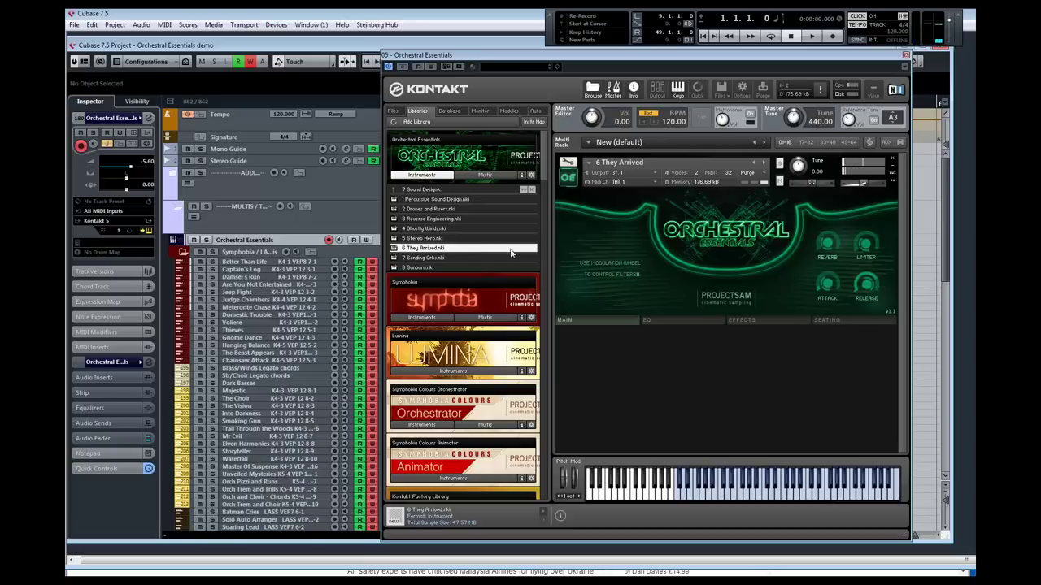
{"action": "left_click", "coordinate": [455, 257]}
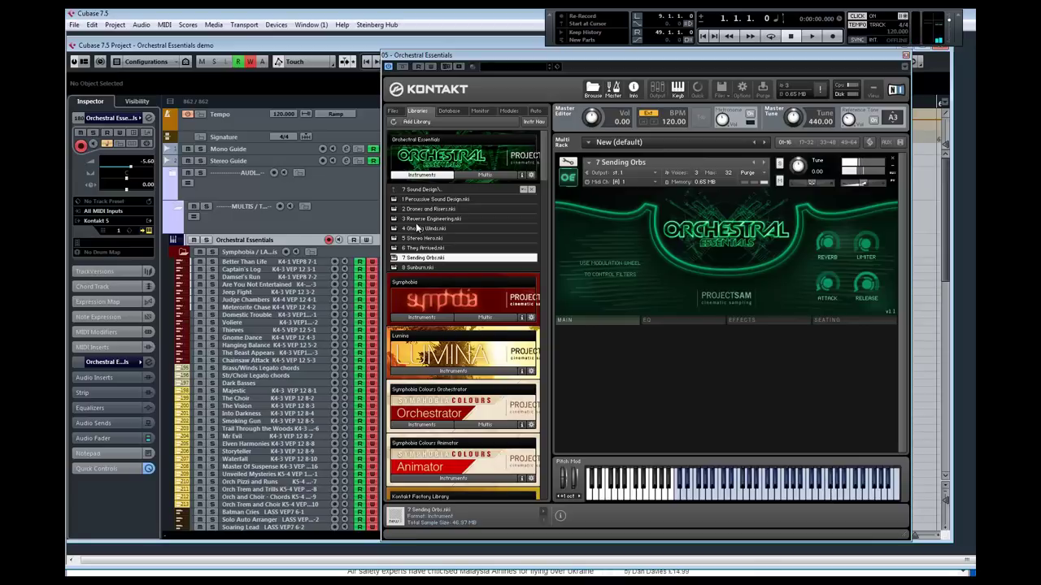
{"action": "left_click", "coordinate": [439, 267]}
{"action": "left_click_drag", "start_coordinate": [439, 267], "coordinate": [657, 230]}
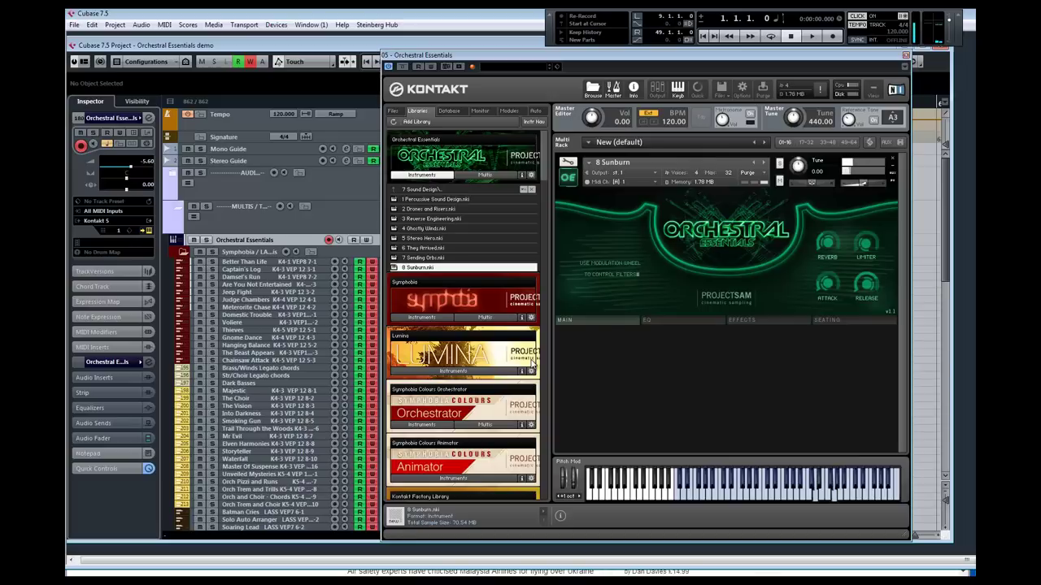
Open the Choir category and load 1 Full Choir Aahs into the rack in place of Sunburn
{"action": "left_click", "coordinate": [458, 191]}
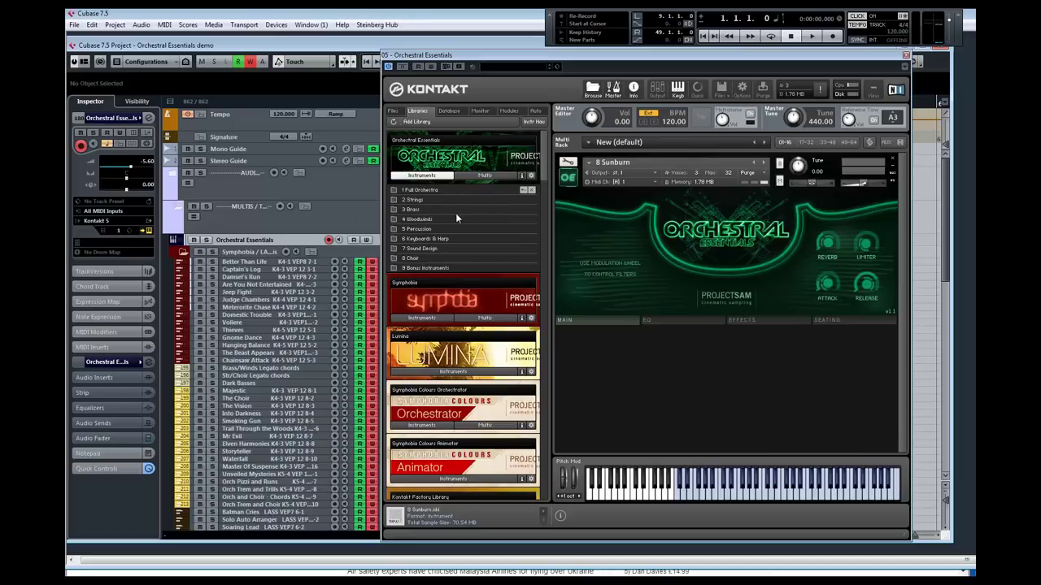
{"action": "left_click", "coordinate": [435, 259]}
{"action": "left_click_drag", "start_coordinate": [662, 216], "coordinate": [692, 221]}
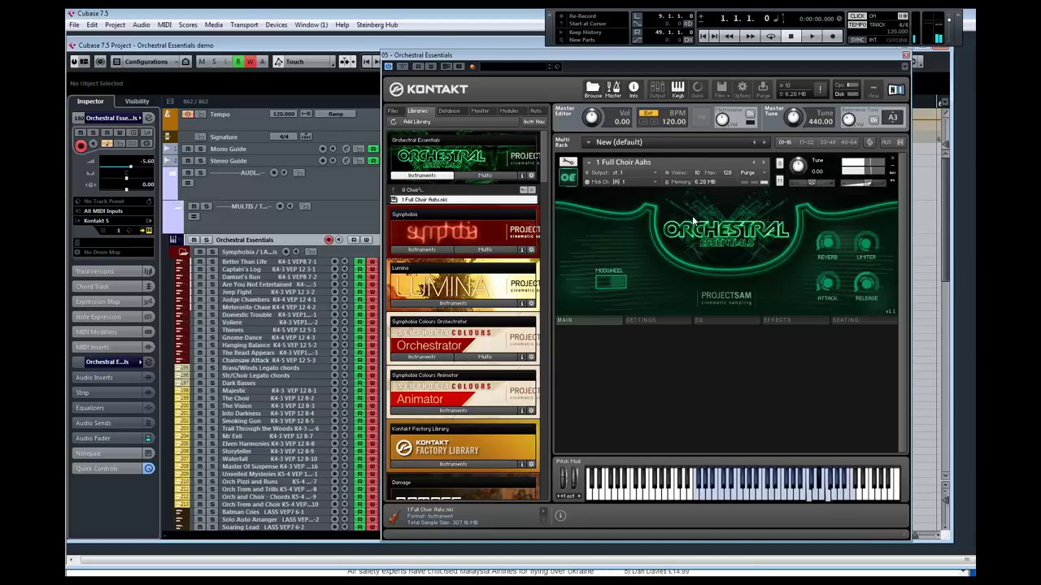
Open the Bonus Instruments category and load Free Jazz followed by Horresque
{"action": "left_click", "coordinate": [444, 190]}
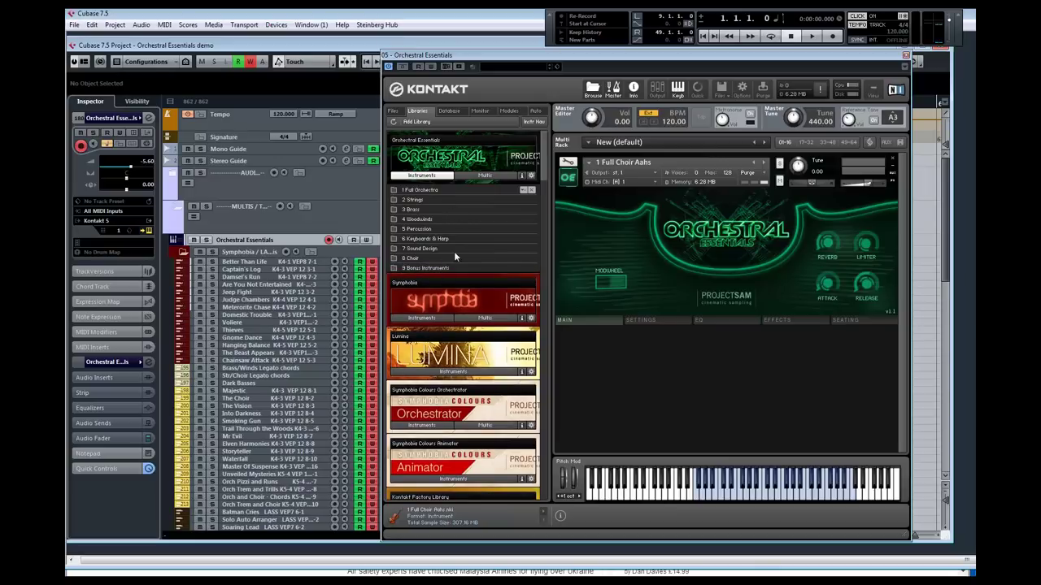
{"action": "left_click", "coordinate": [455, 267]}
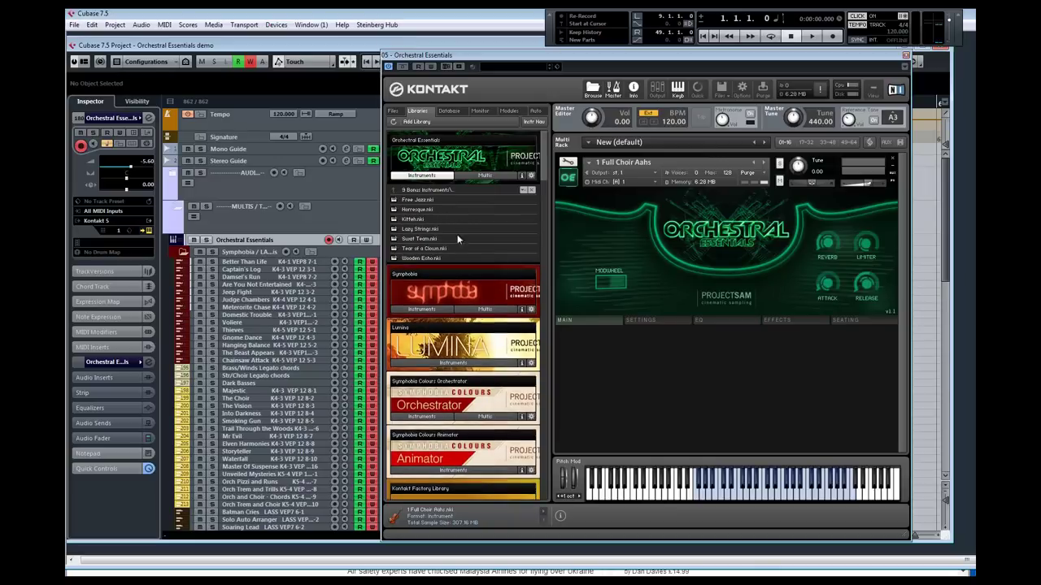
{"action": "left_click", "coordinate": [443, 199]}
{"action": "left_click_drag", "start_coordinate": [674, 233], "coordinate": [673, 233]}
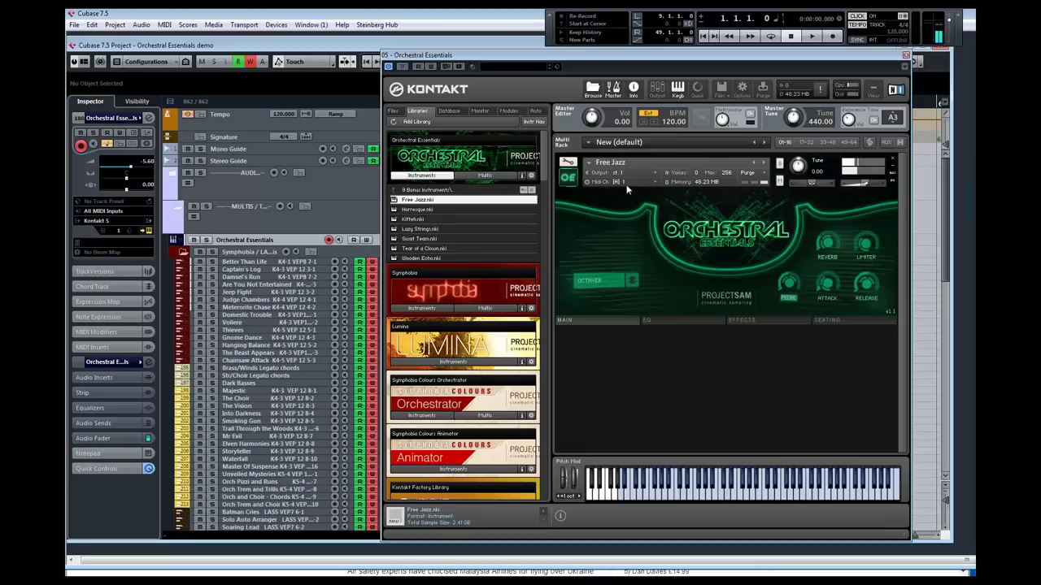
{"action": "left_click_drag", "start_coordinate": [497, 210], "coordinate": [624, 221]}
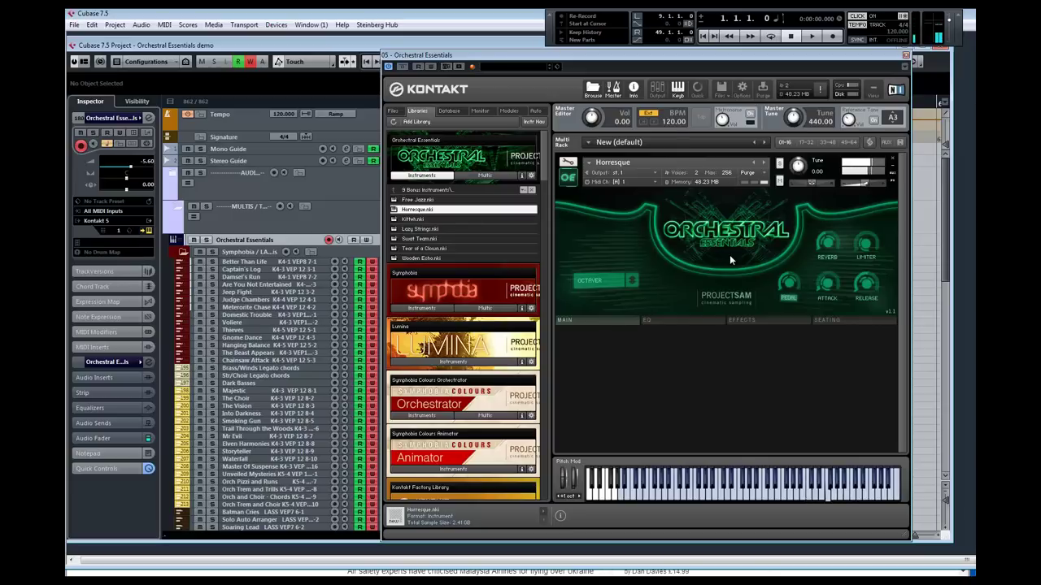
Load the bonus patches Kitteh, Lazy Strings and Swat Team one after another
{"action": "double_click", "coordinate": [499, 219]}
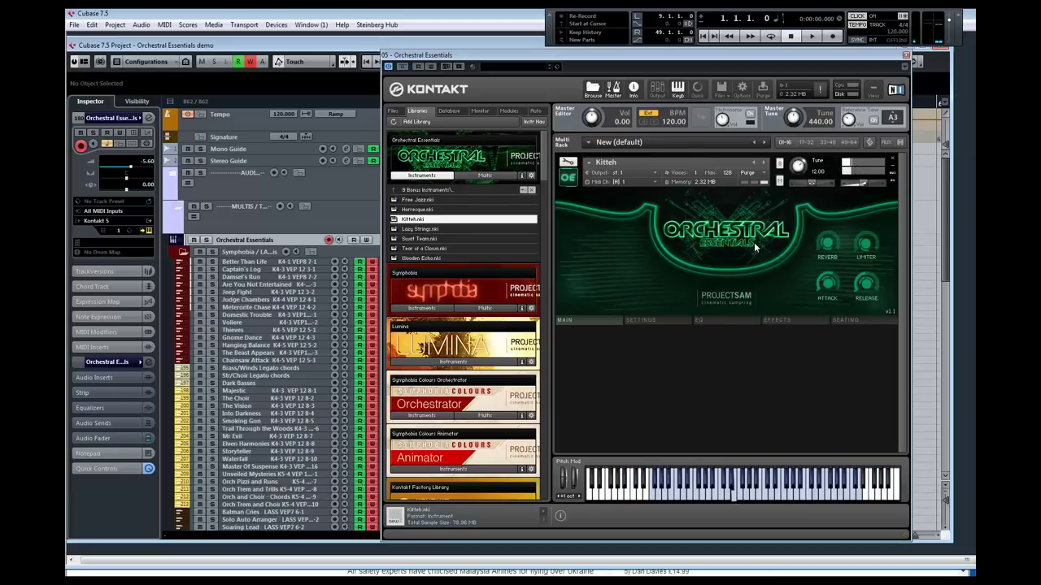
{"action": "left_click", "coordinate": [438, 229]}
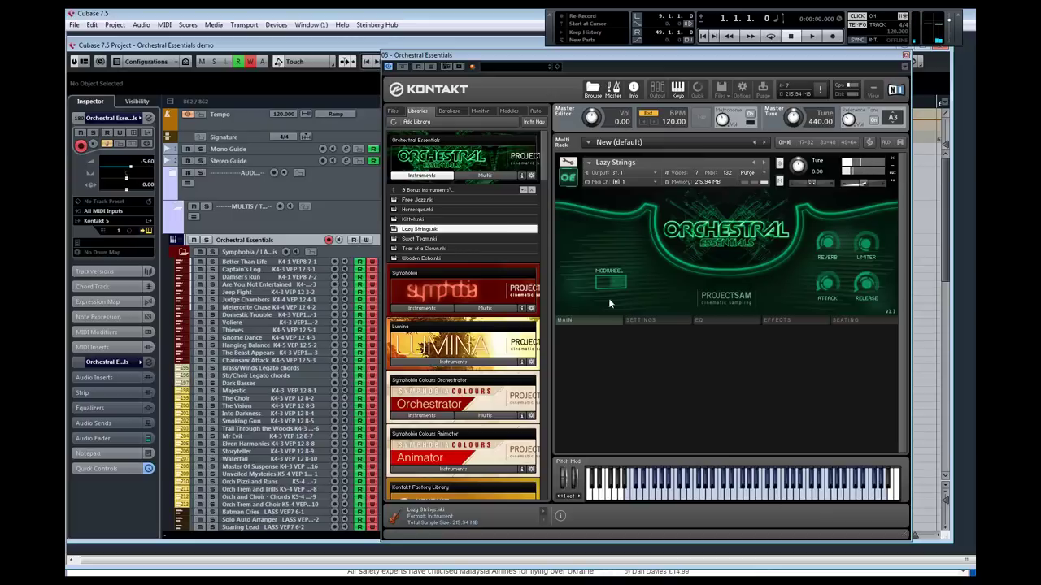
{"action": "left_click", "coordinate": [461, 240]}
{"action": "left_click_drag", "start_coordinate": [737, 265], "coordinate": [745, 269]}
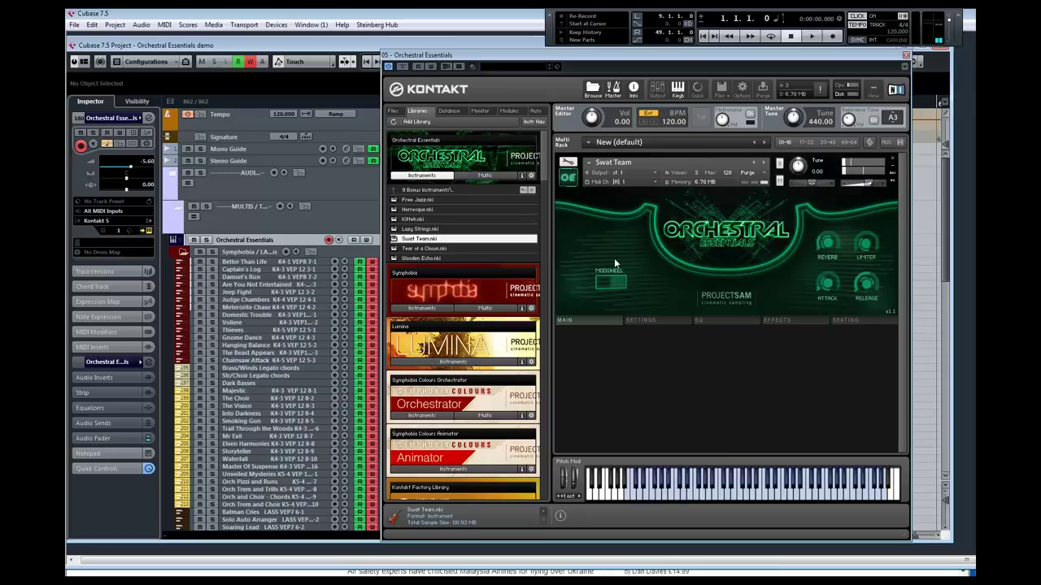
Load the last two bonus patches, Tear of a Clown and Wooden Echo, one after the other
{"action": "left_click", "coordinate": [463, 249]}
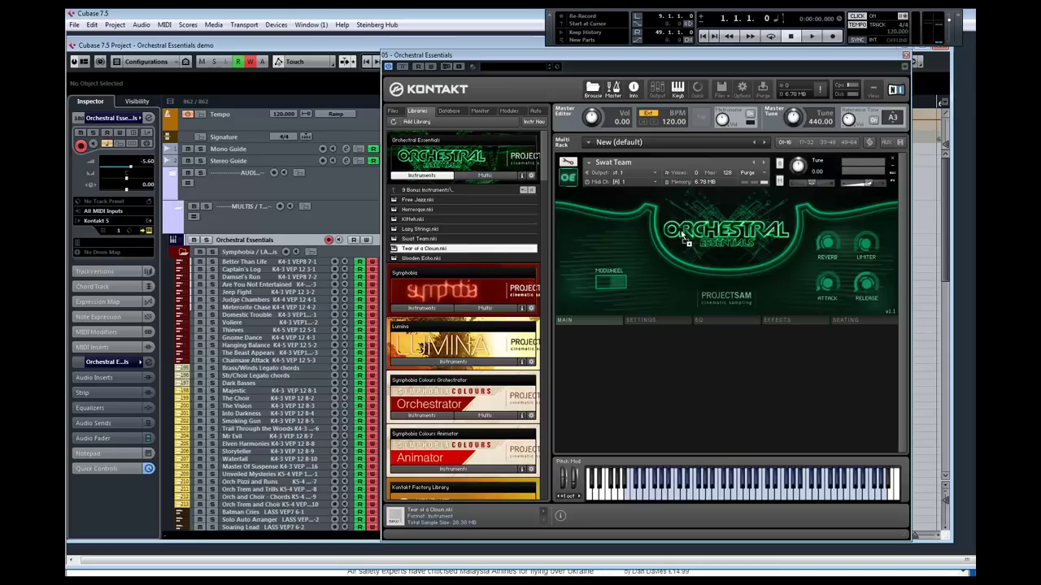
{"action": "left_click_drag", "start_coordinate": [681, 230], "coordinate": [681, 232]}
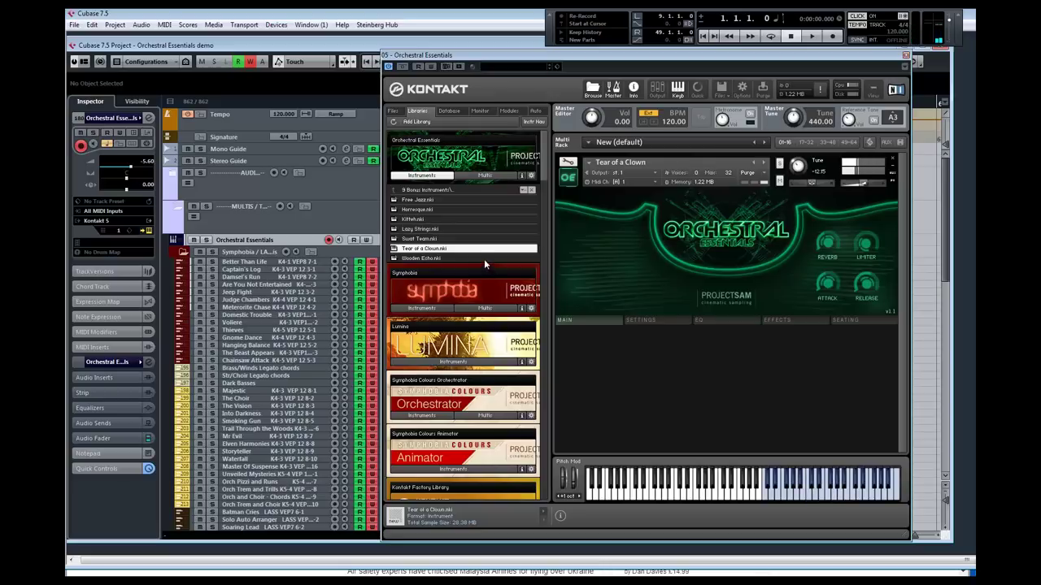
{"action": "left_click_drag", "start_coordinate": [484, 258], "coordinate": [609, 257]}
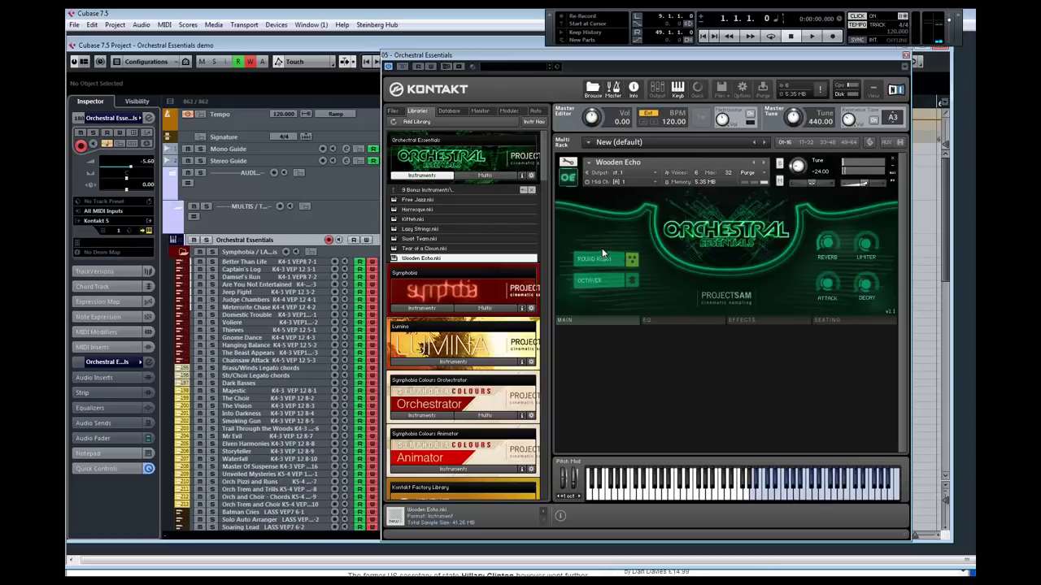
Go back to the Orchestral Essentials category list, view the library's multis, and return to its instrument categories
{"action": "left_click", "coordinate": [438, 191]}
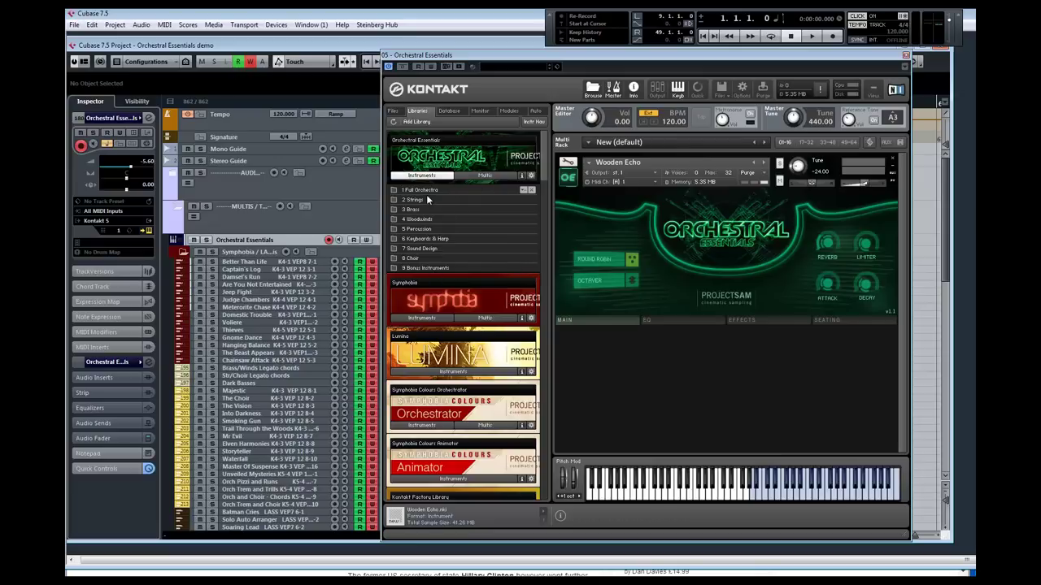
{"action": "left_click", "coordinate": [482, 174]}
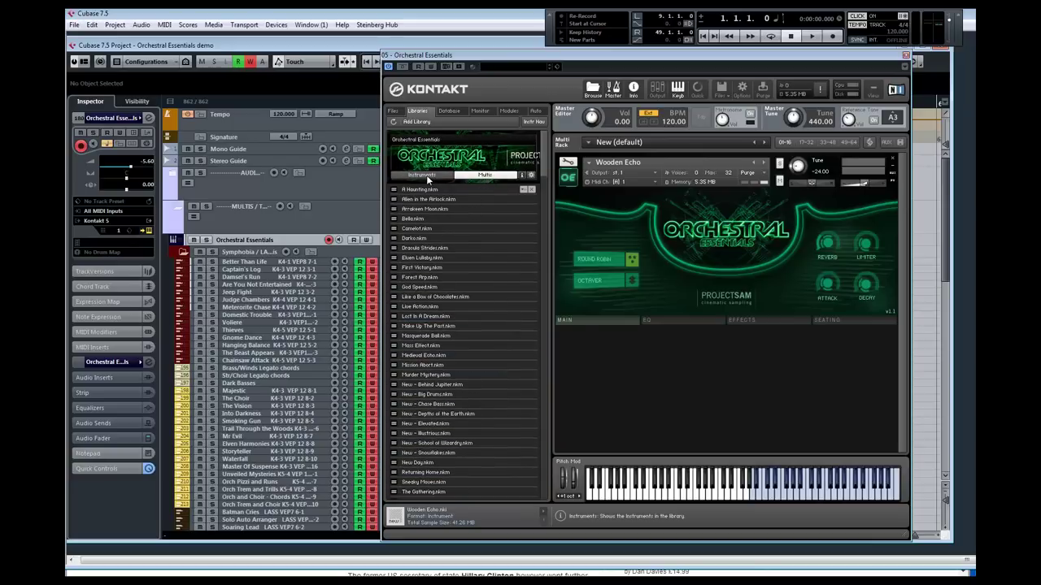
{"action": "left_click", "coordinate": [426, 175]}
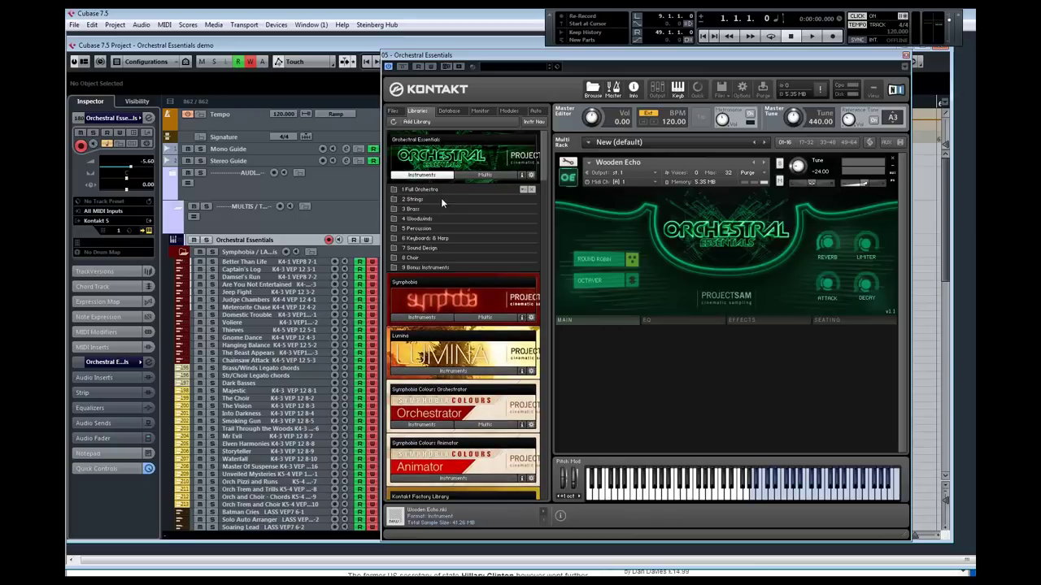